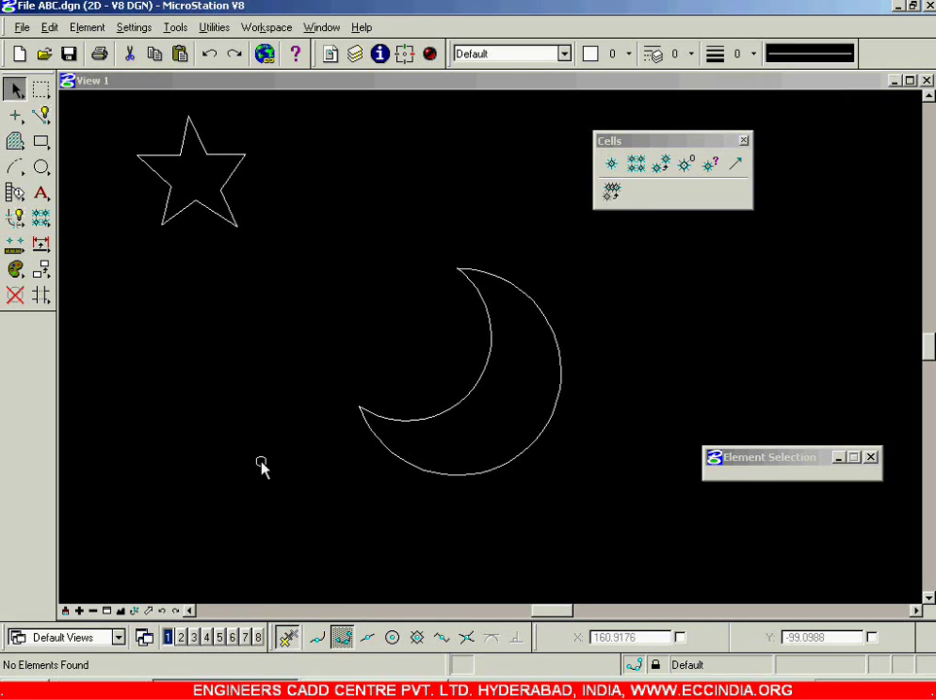
# Define the cell origin at the top tip of the star
pyautogui.moveTo(668, 142); pyautogui.dragTo(693, 136)
pyautogui.click(639, 160)
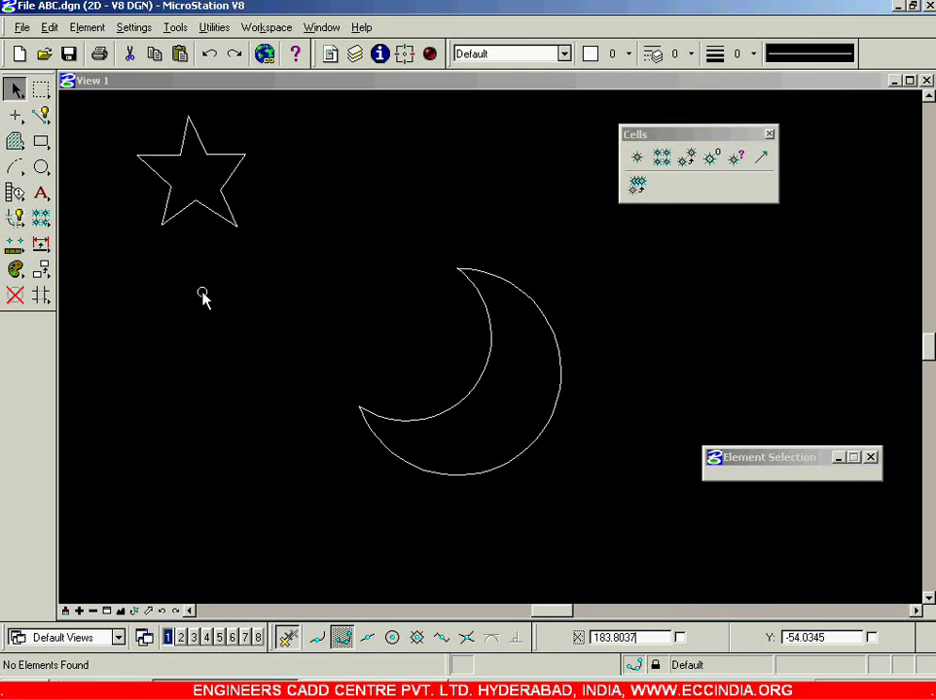
pyautogui.scroll(-1, 165, 290)
pyautogui.scroll(1, 122, 222)
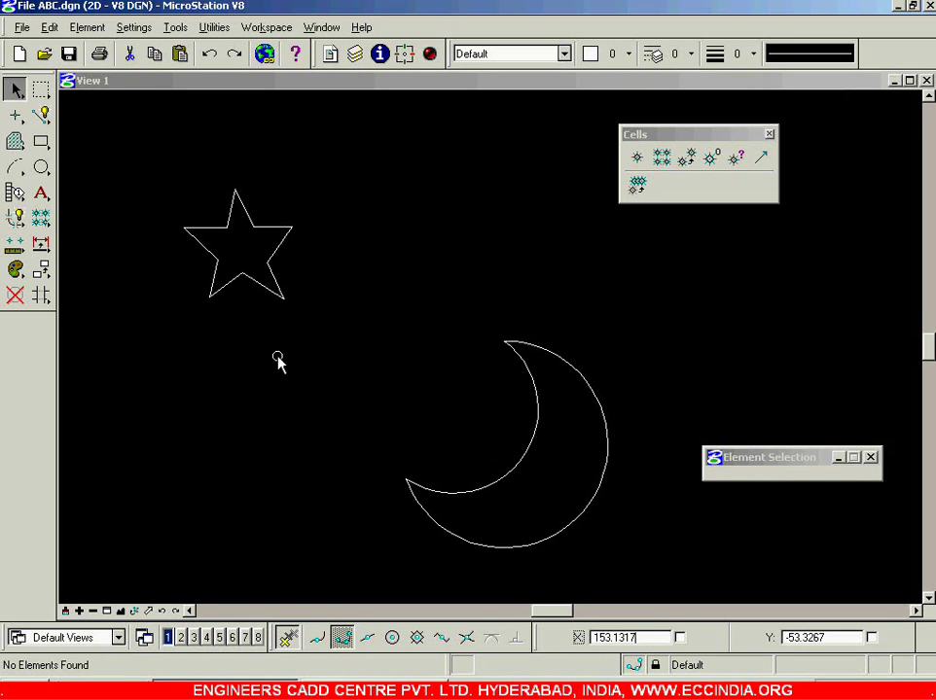
pyautogui.moveTo(657, 138); pyautogui.dragTo(612, 139)
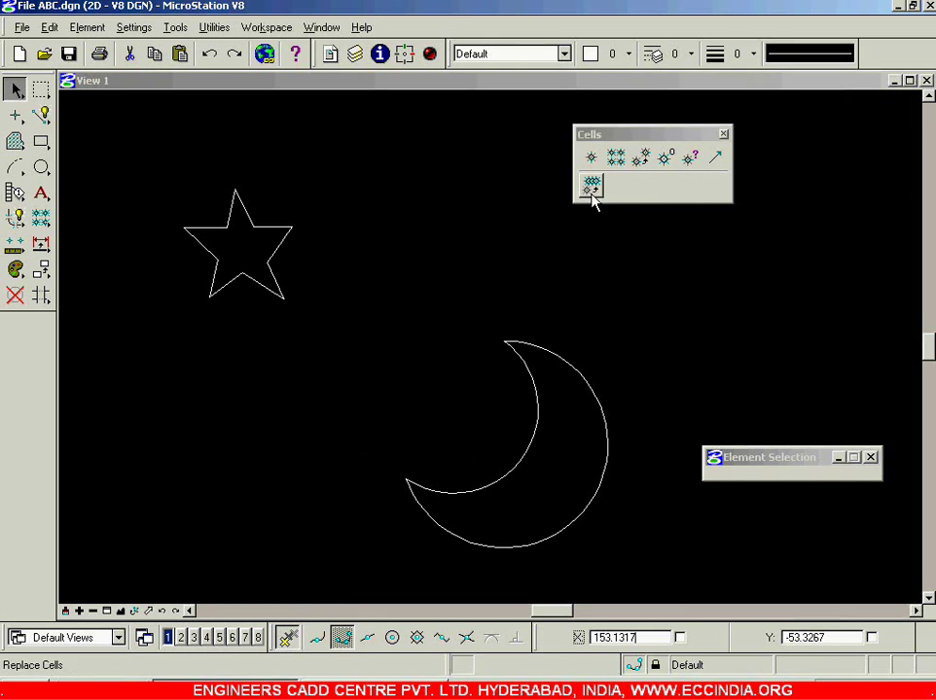
pyautogui.click(669, 161)
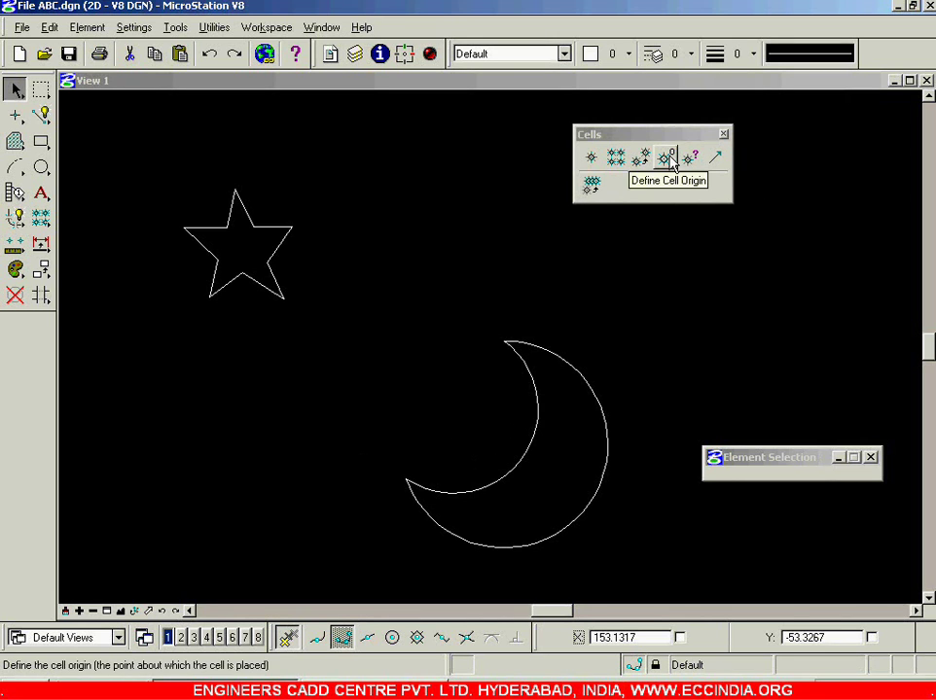
pyautogui.click(669, 160)
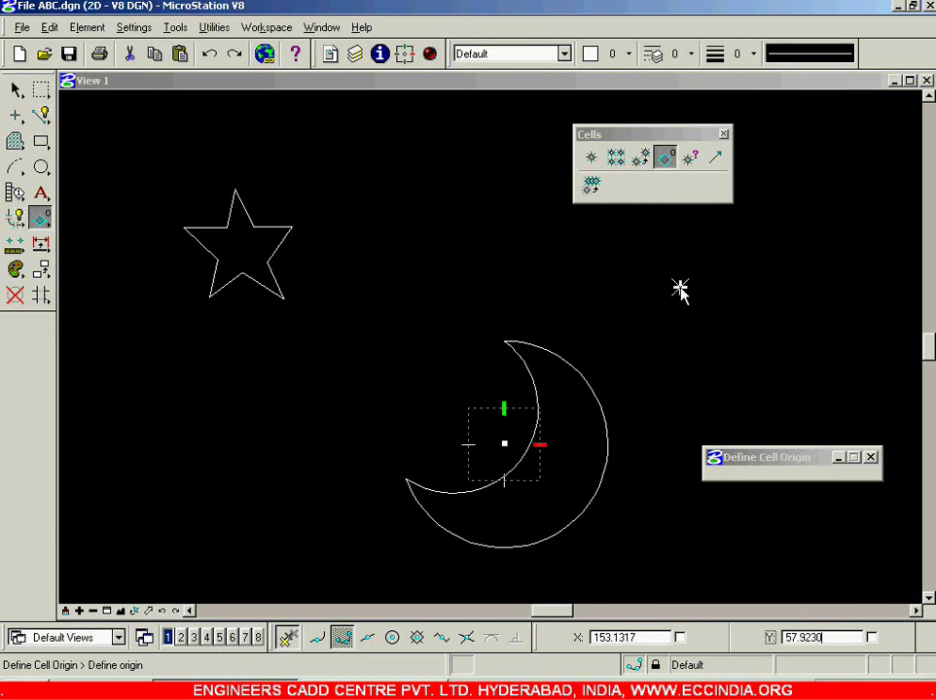
pyautogui.click(235, 189)
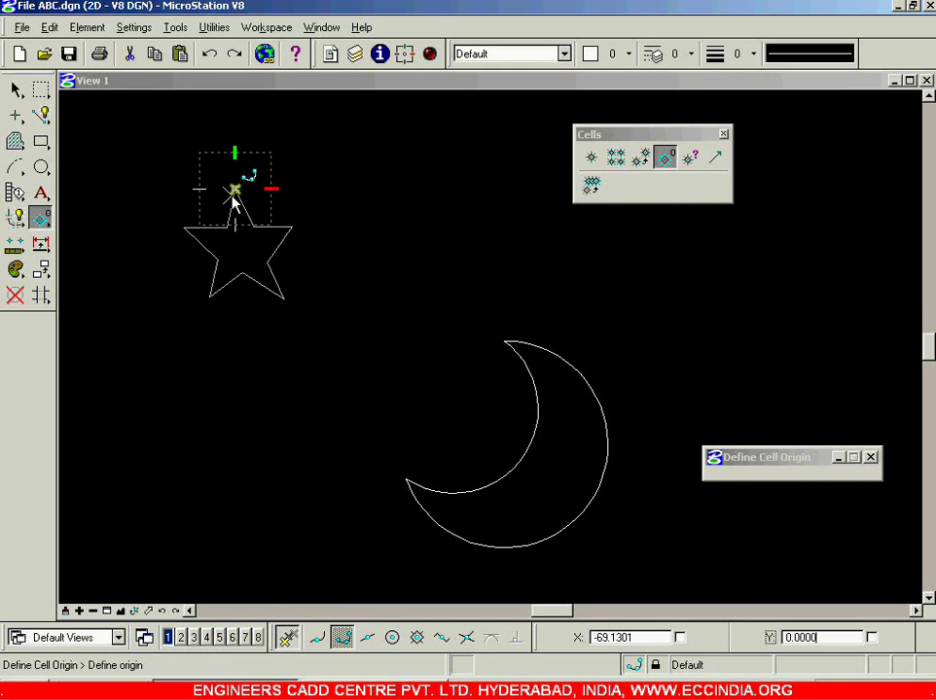
pyautogui.rightClick(252, 359)
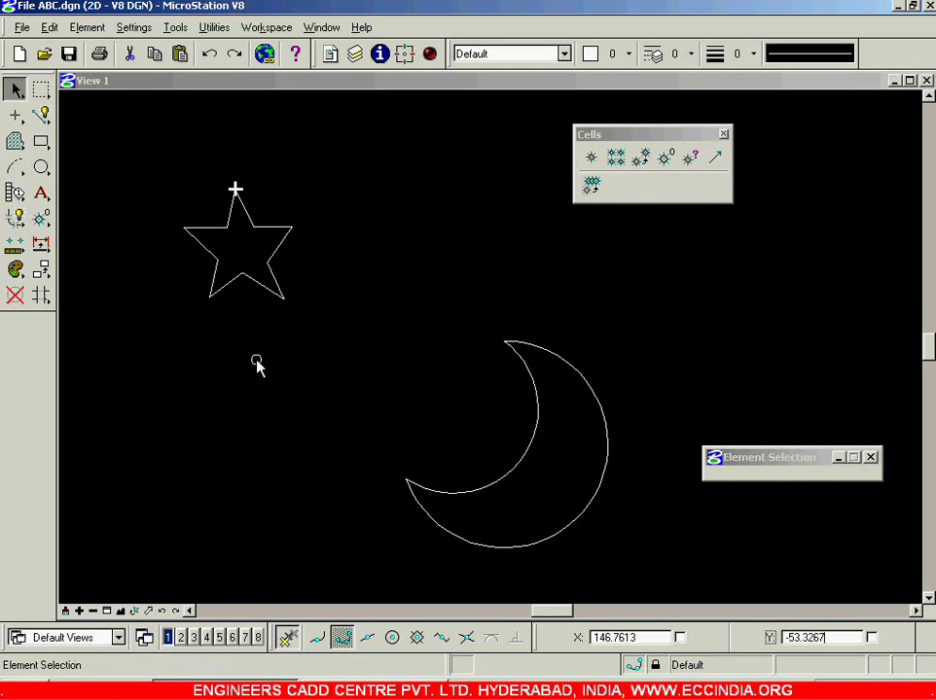
# Create a graphic cell named Star from the star shape in the Mechanical.cel library and close the library
pyautogui.click(288, 303)
pyautogui.click(87, 27)
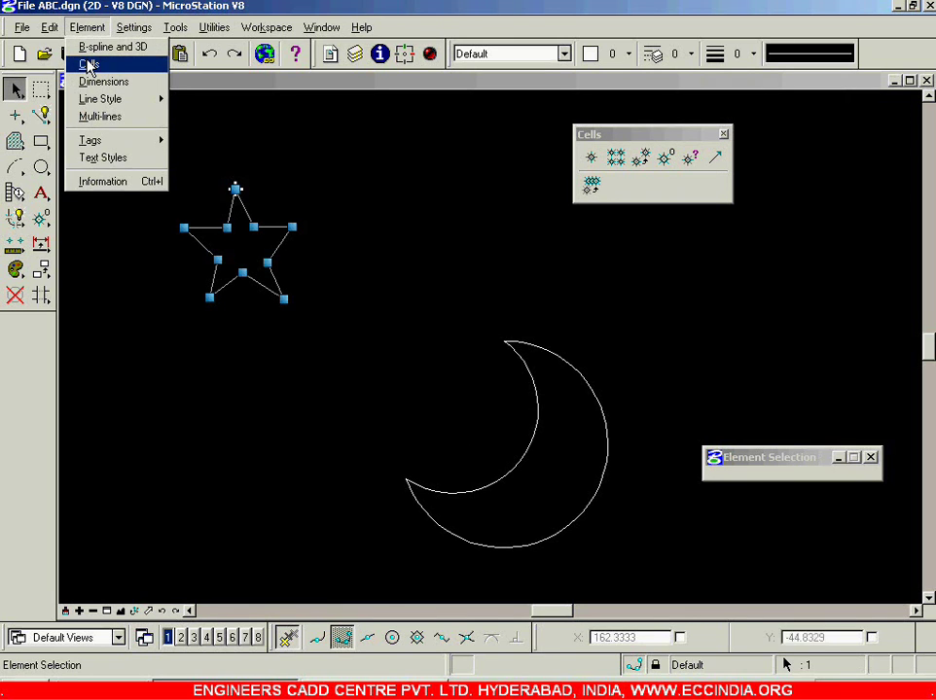
pyautogui.click(87, 64)
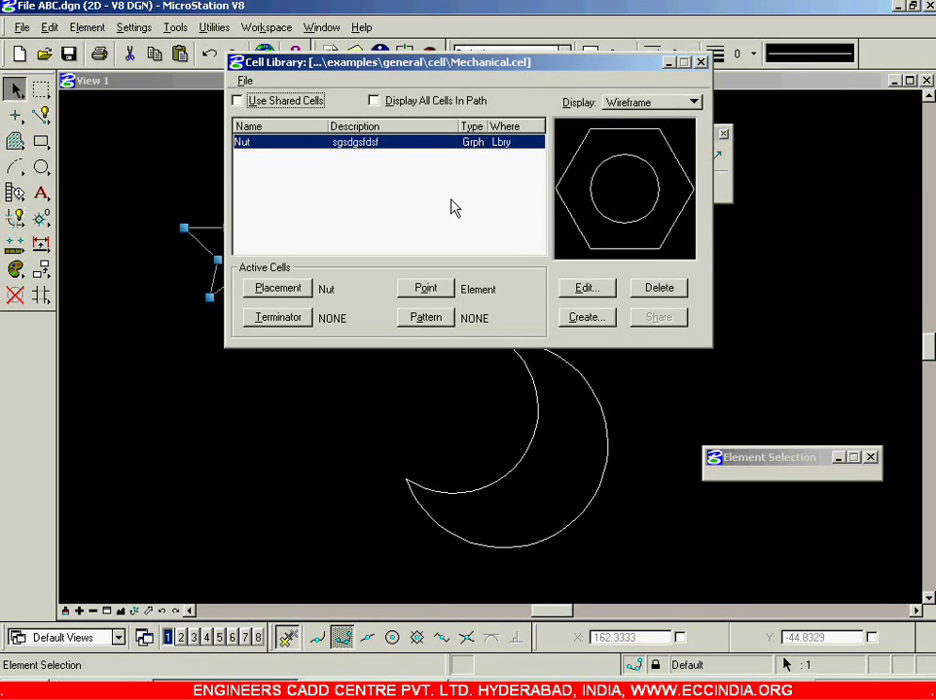
pyautogui.click(581, 318)
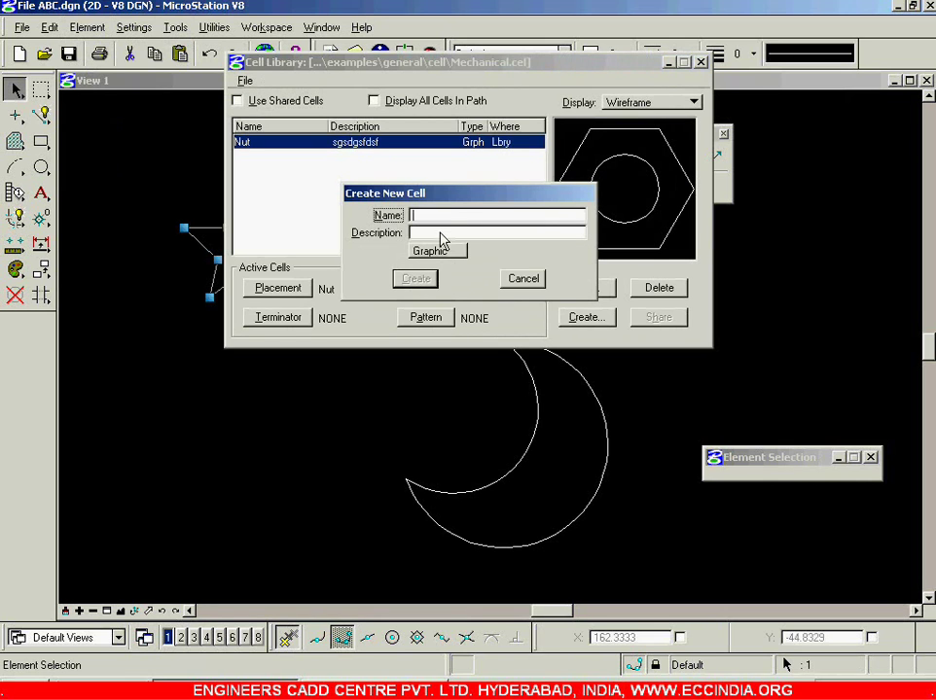
pyautogui.write('Star')
pyautogui.press('Tab')
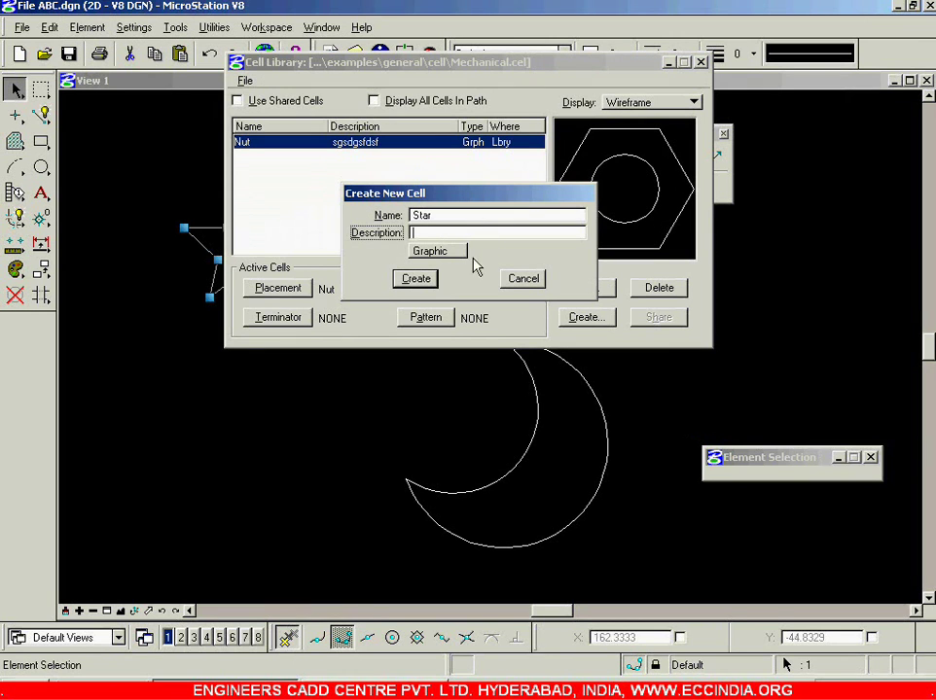
pyautogui.click(416, 281)
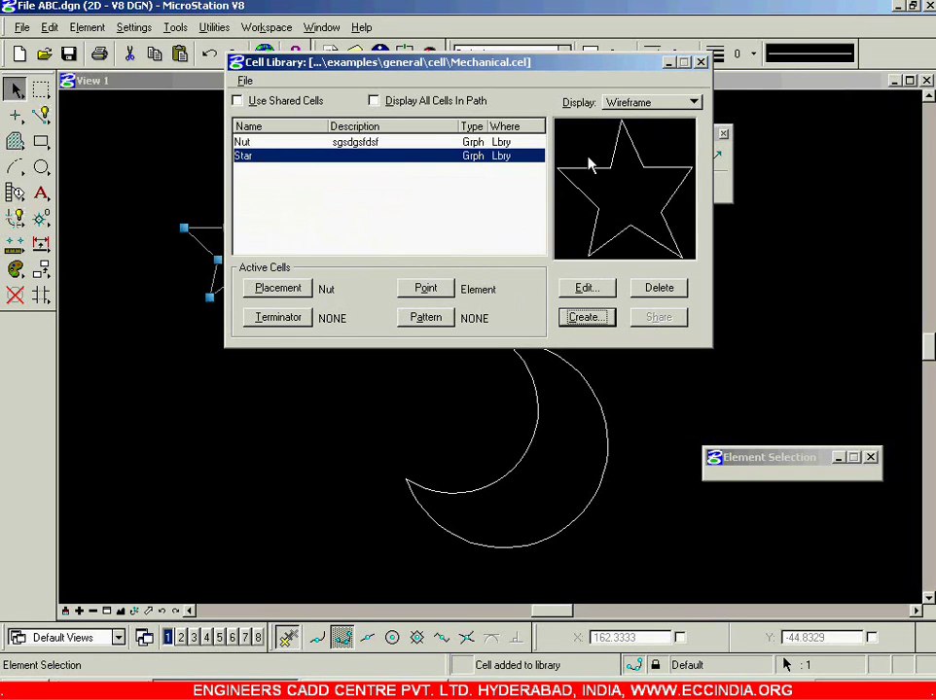
pyautogui.click(702, 62)
pyautogui.click(411, 288)
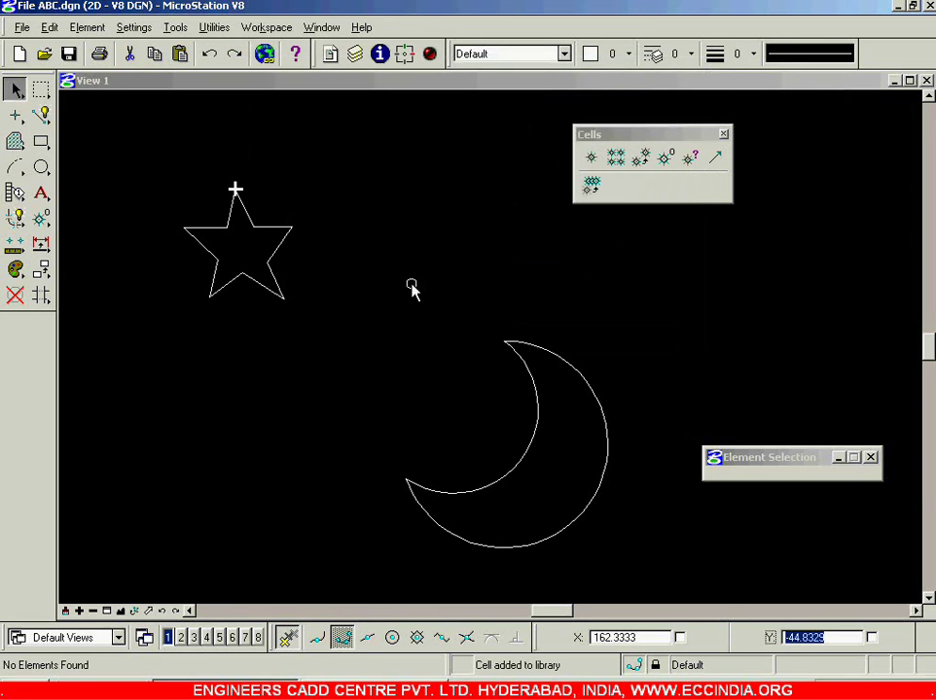
# Define the cell origin at the crescent's lower-left tip and create a graphic cell named Moon from the crescent, with description asdasd
pyautogui.click(664, 157)
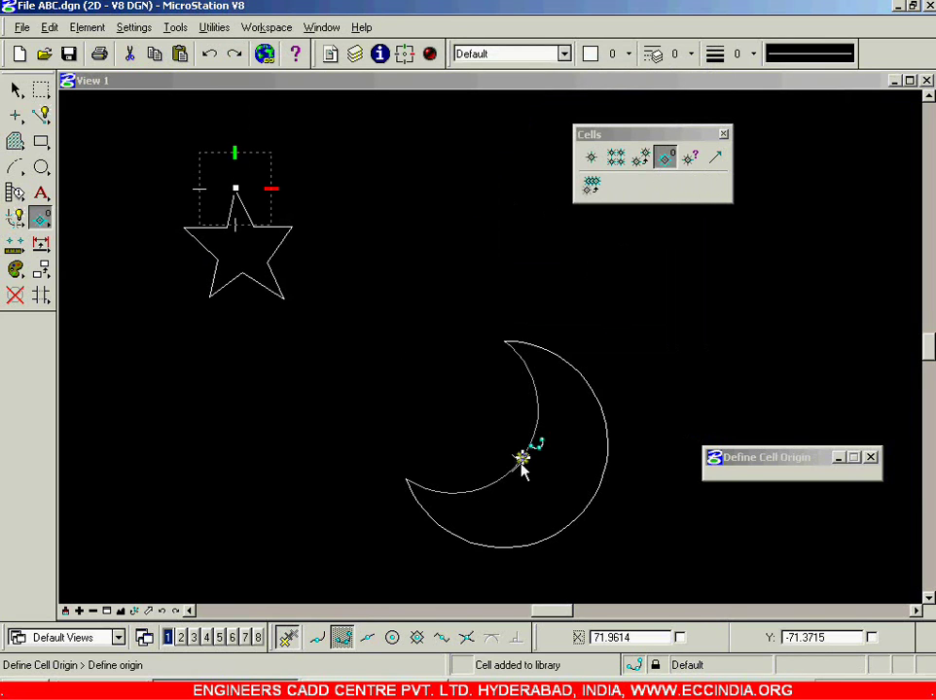
pyautogui.click(404, 479)
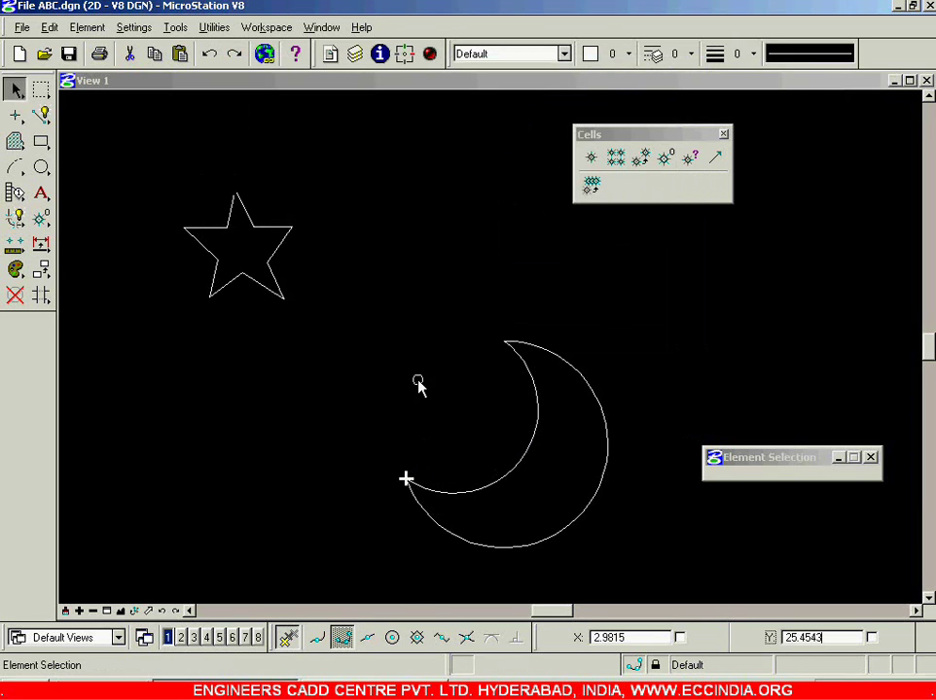
pyautogui.click(368, 319)
pyautogui.moveTo(368, 313); pyautogui.dragTo(650, 568)
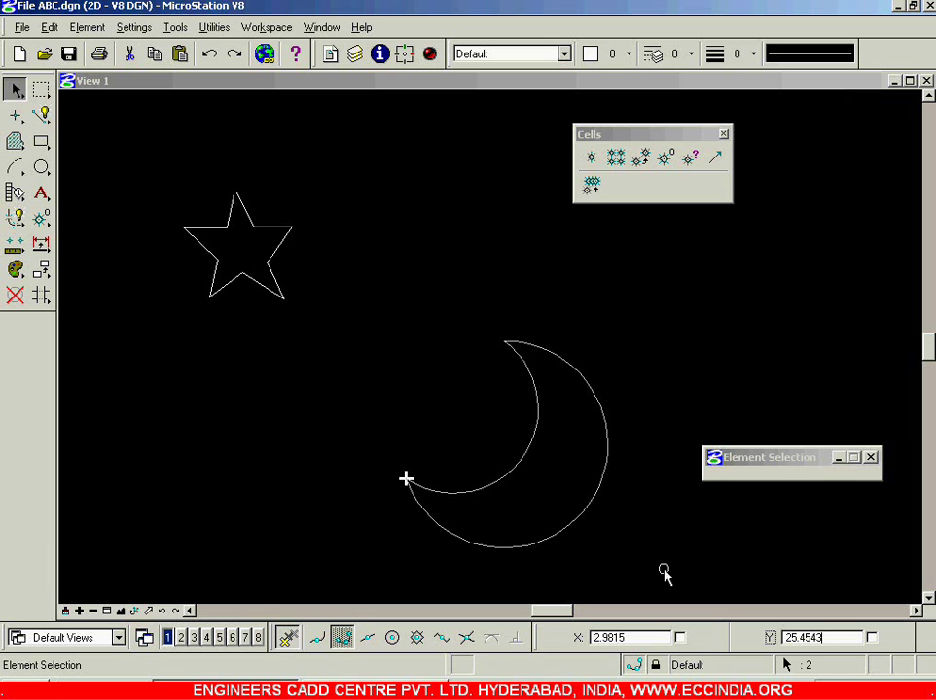
pyautogui.click(93, 27)
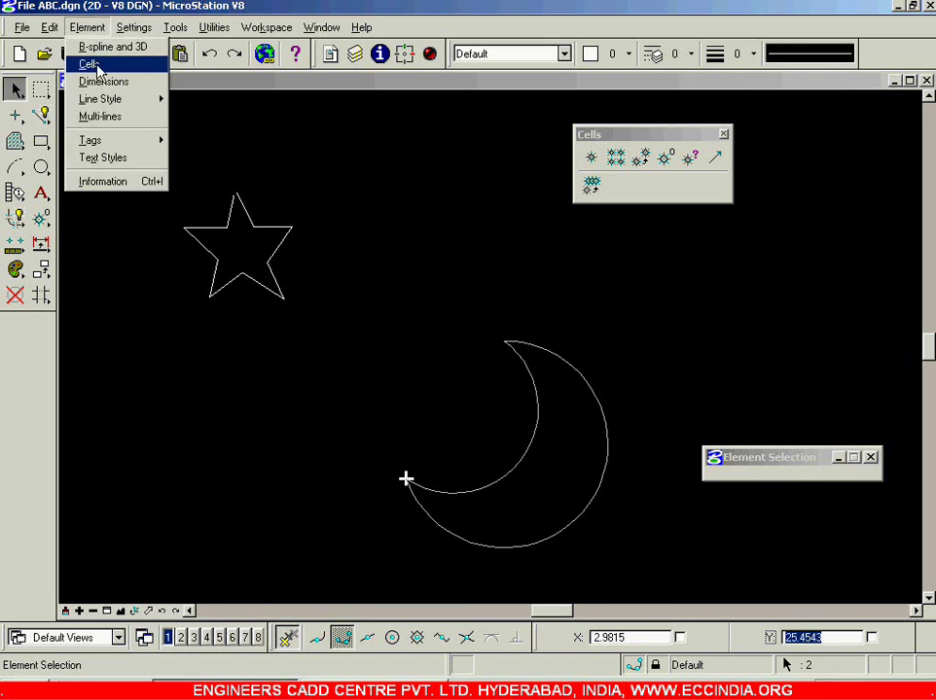
pyautogui.click(91, 67)
pyautogui.click(587, 317)
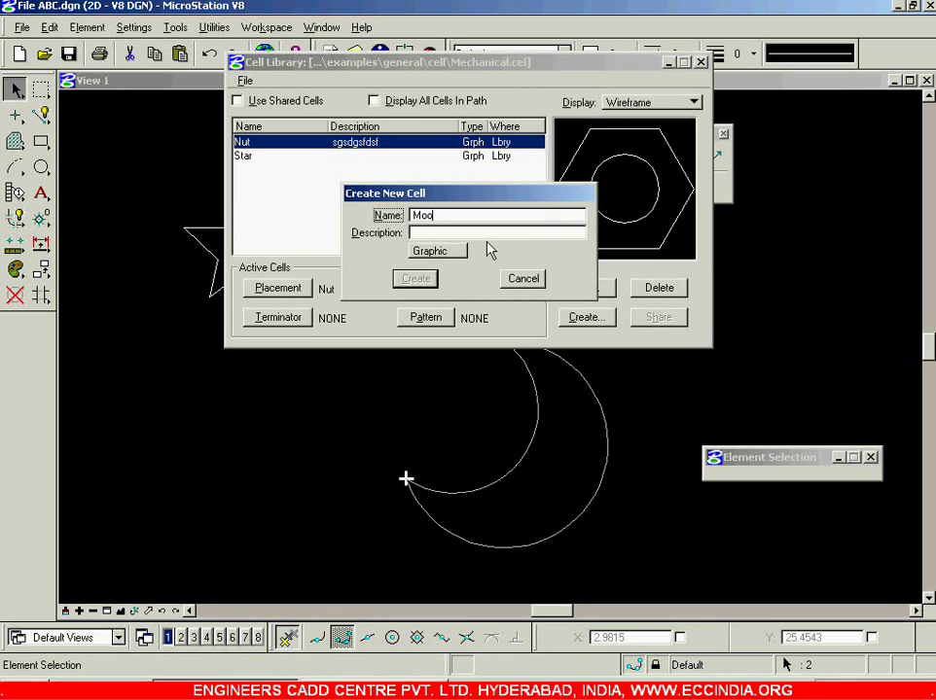
pyautogui.press('Tab')
pyautogui.write('a')
pyautogui.click(415, 279)
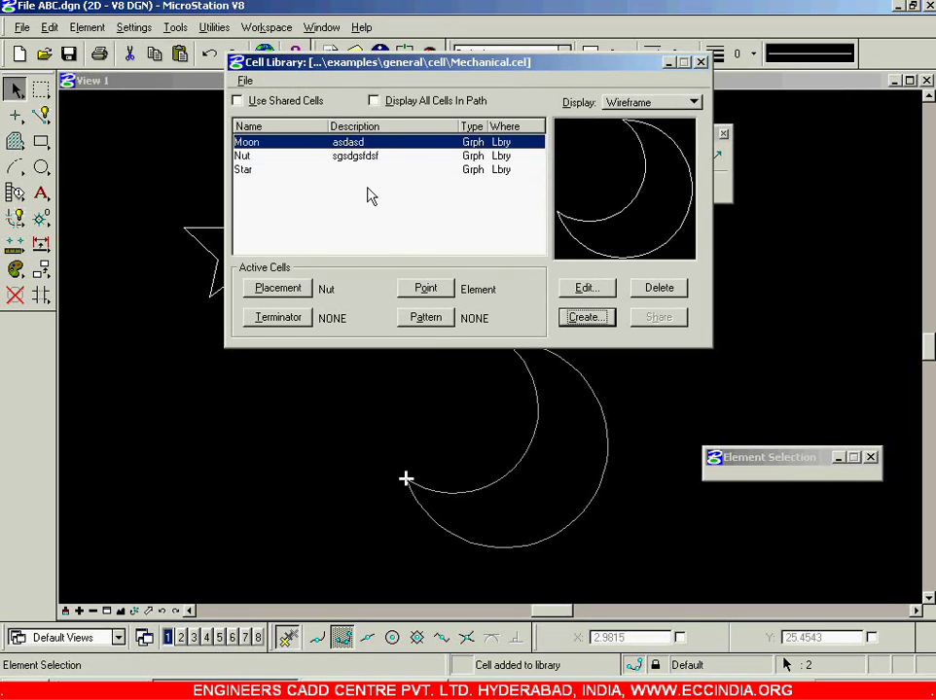
# Preview the Nut and Star cells in the cell library and close it
pyautogui.press('Down')
pyautogui.press('Down')
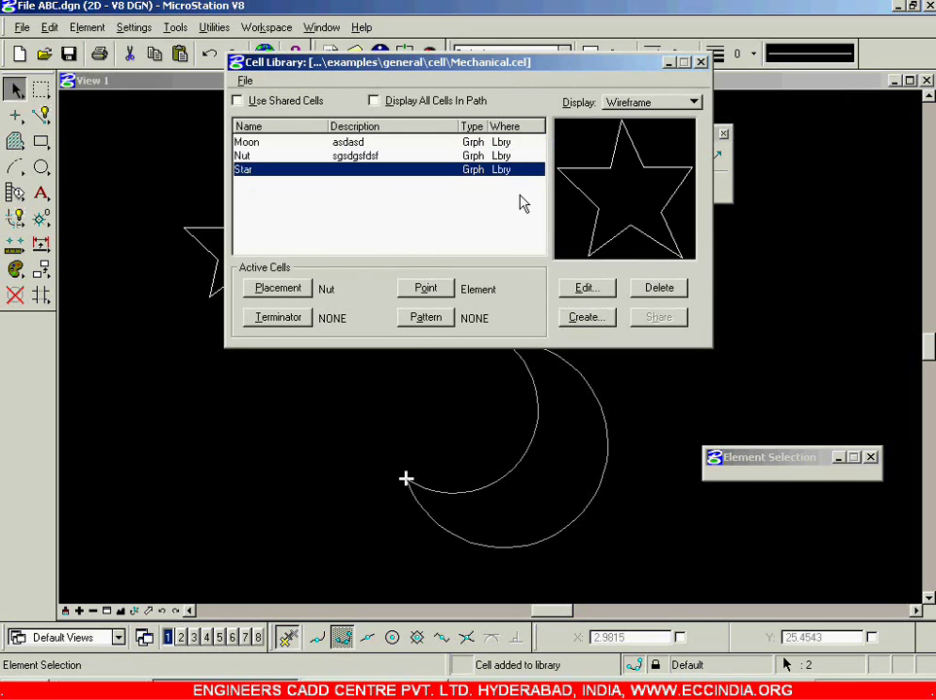
pyautogui.click(699, 62)
pyautogui.click(444, 262)
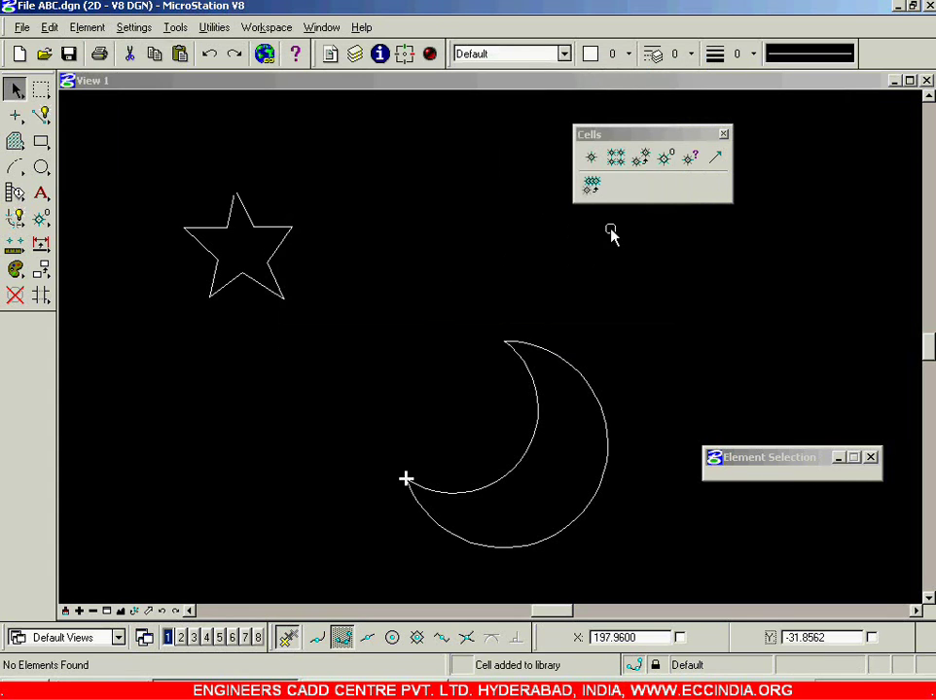
# Remove the cell origin marker, star and crescent from the drawing
pyautogui.click(665, 157)
pyautogui.rightClick(528, 211)
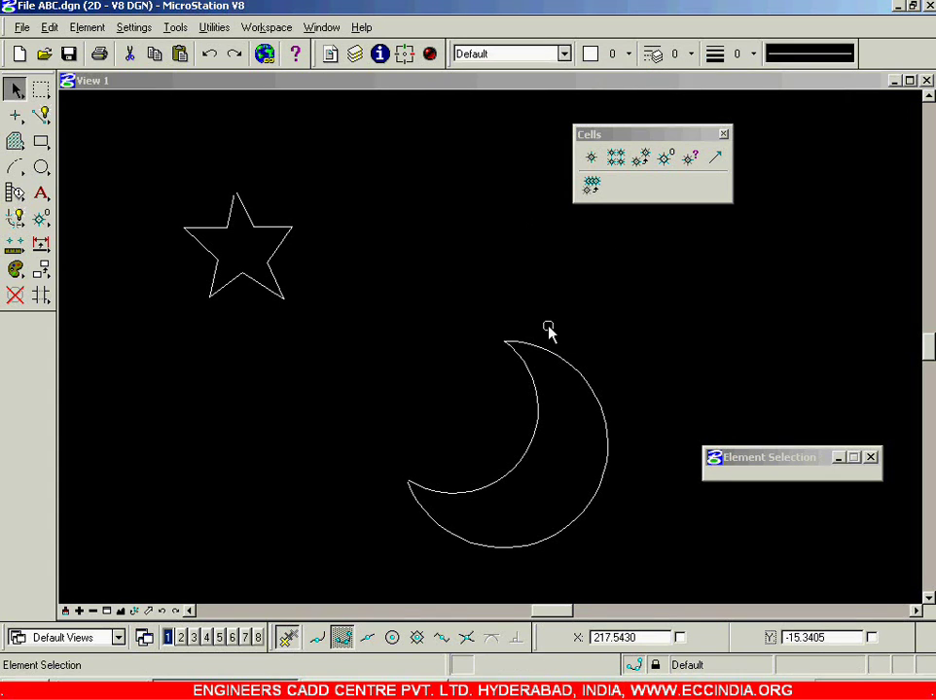
pyautogui.scroll(-5, 409, 251)
pyautogui.click(434, 228)
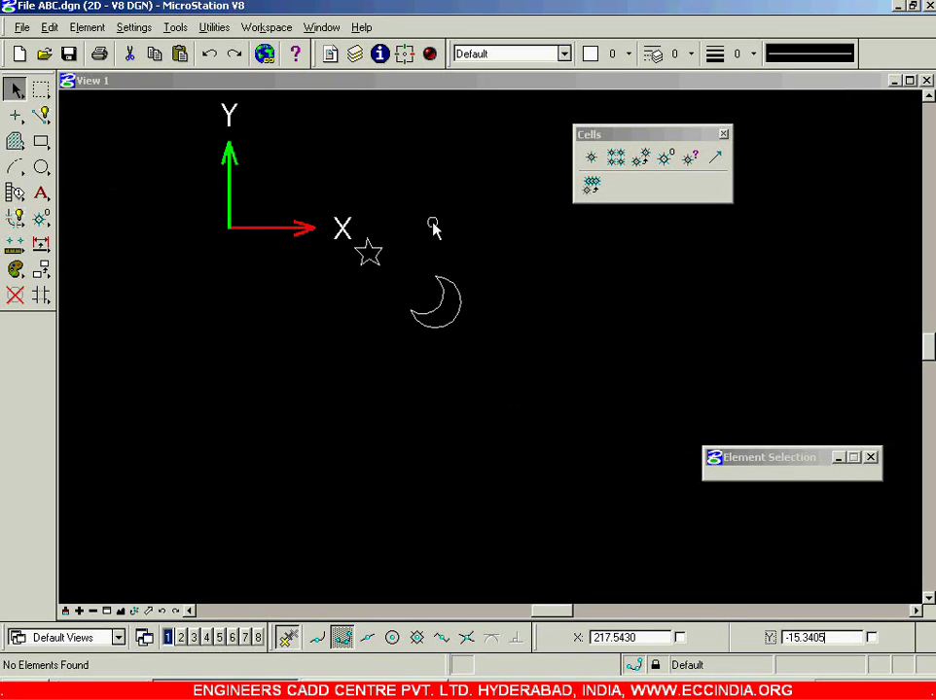
pyautogui.scroll(3, 407, 257)
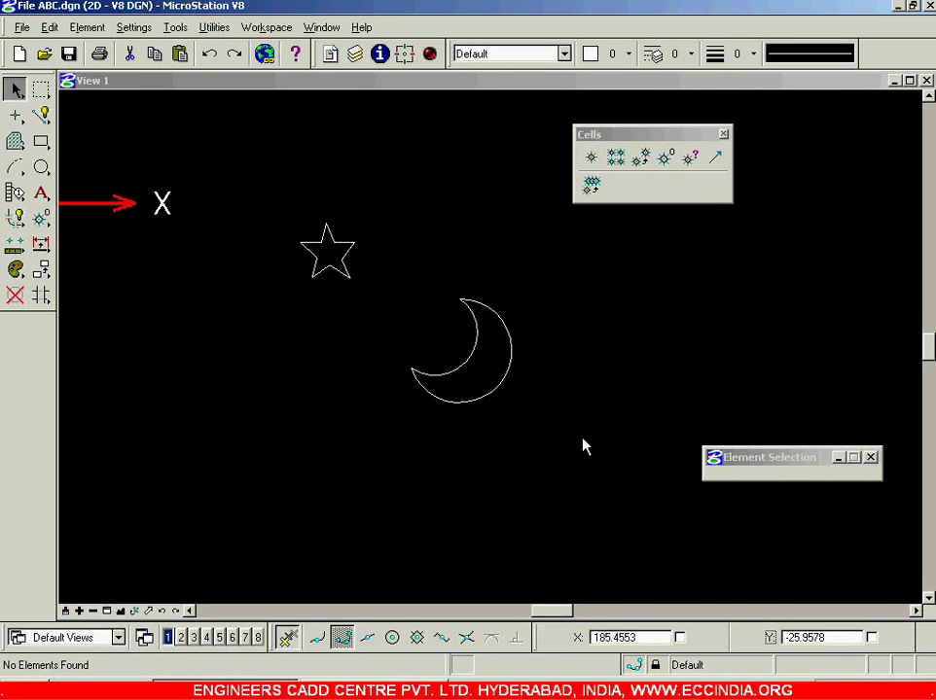
pyautogui.hotkey('ctrl', 'z')
pyautogui.click(383, 305)
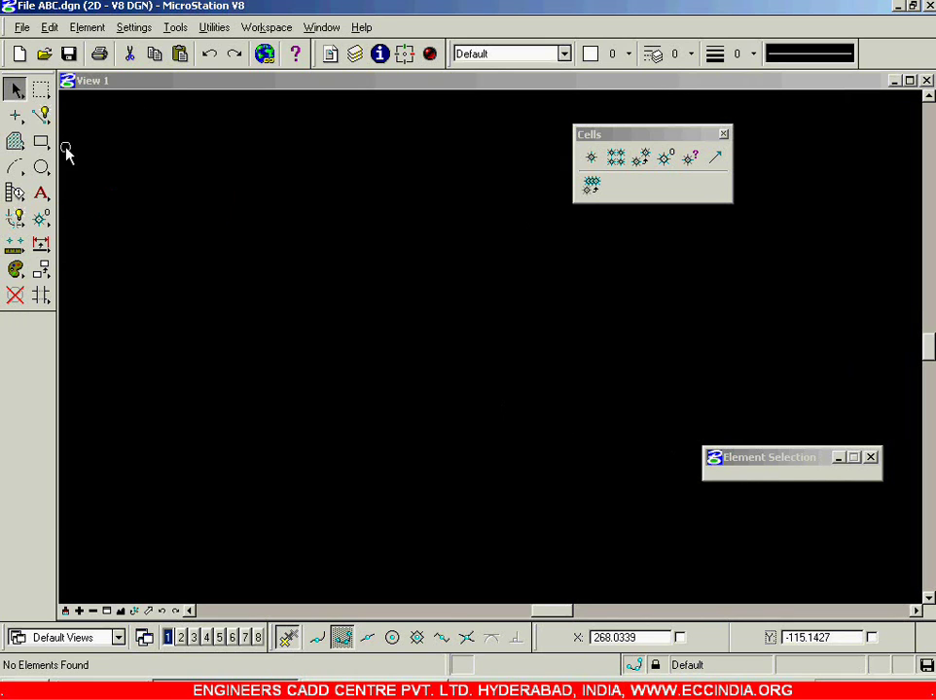
# Place an orthogonal block 200 wide and 100 high, with solid area and no fill
pyautogui.click(40, 141)
pyautogui.click(175, 480)
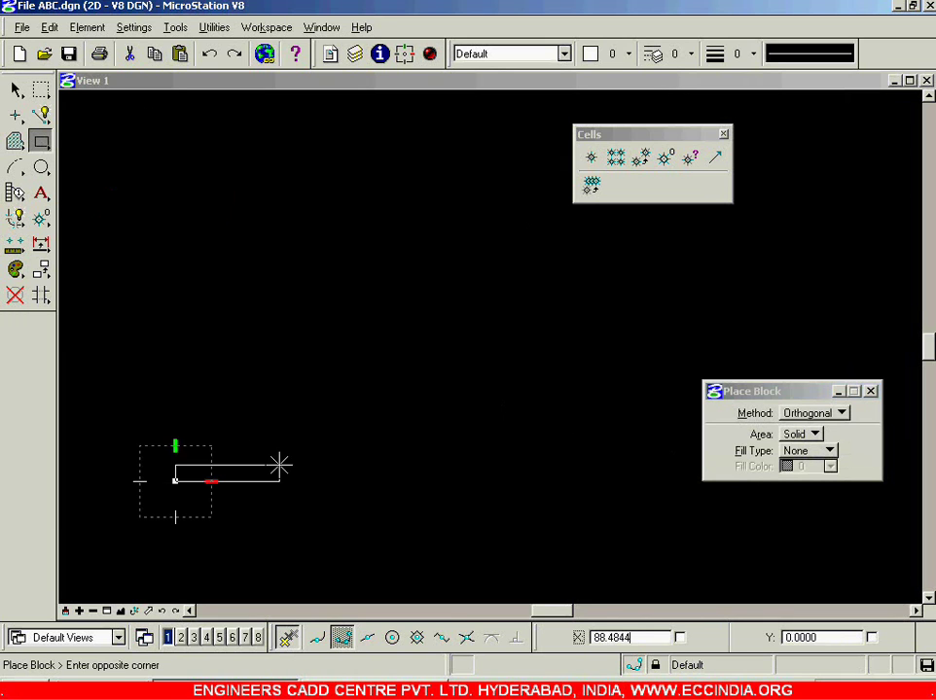
pyautogui.write('200')
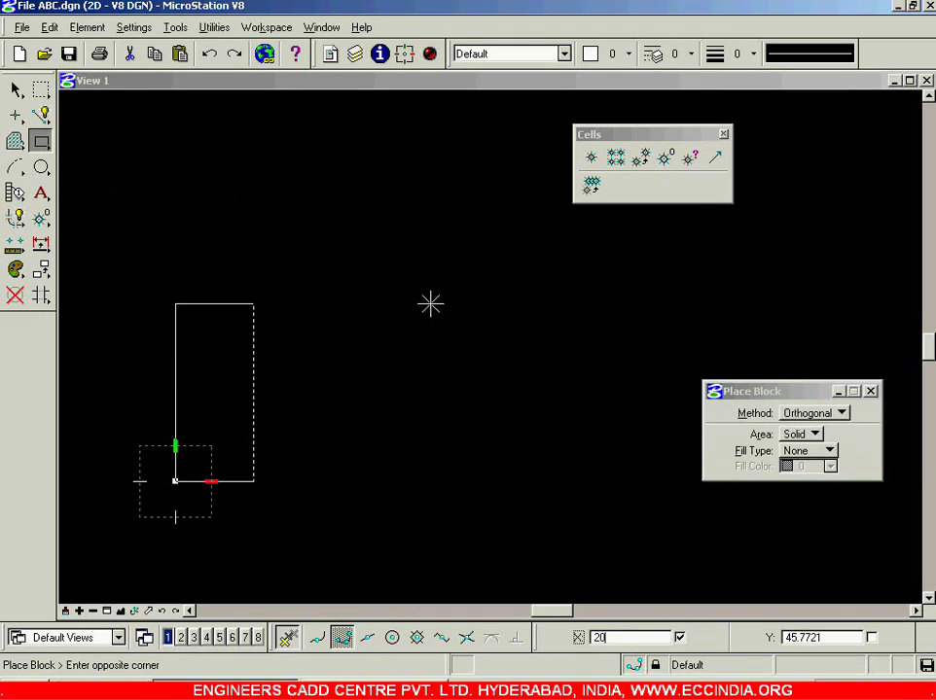
pyautogui.press('Tab')
pyautogui.write('100')
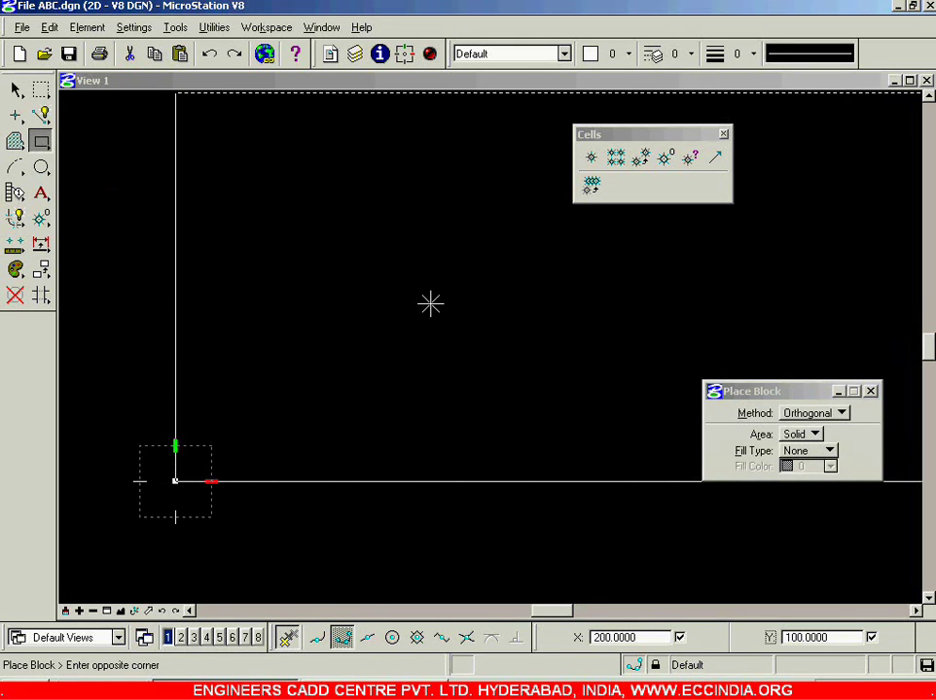
pyautogui.click(430, 304)
pyautogui.scroll(-3, 395, 298)
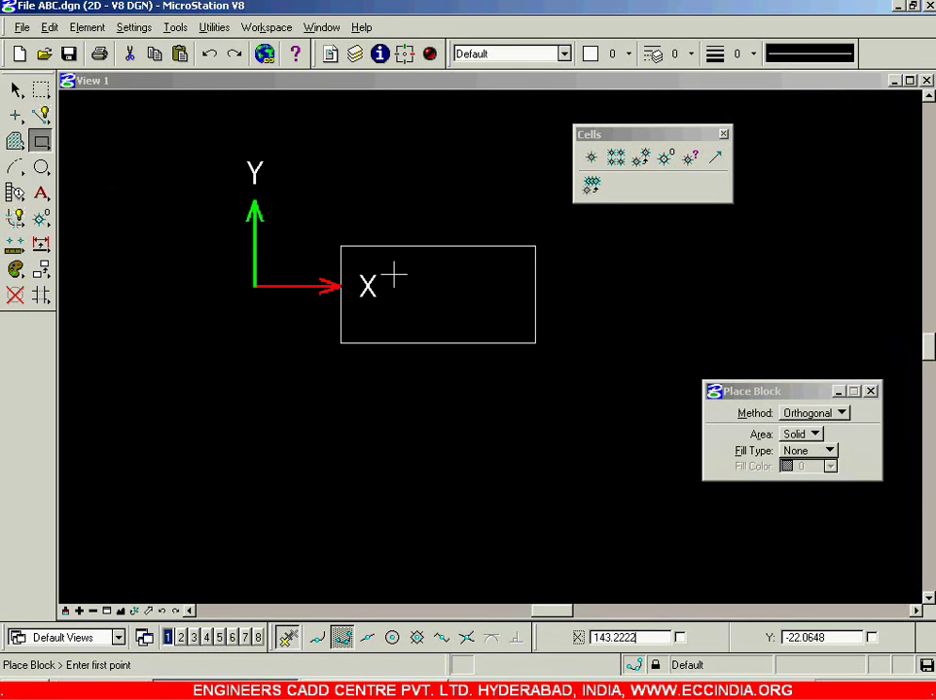
pyautogui.scroll(3, 394, 276)
# Set up an active cell matrix of the Nut cell with 3 rows, 5 columns, row spacing 25 and column spacing 30
pyautogui.moveTo(634, 134); pyautogui.dragTo(752, 117)
pyautogui.click(709, 142)
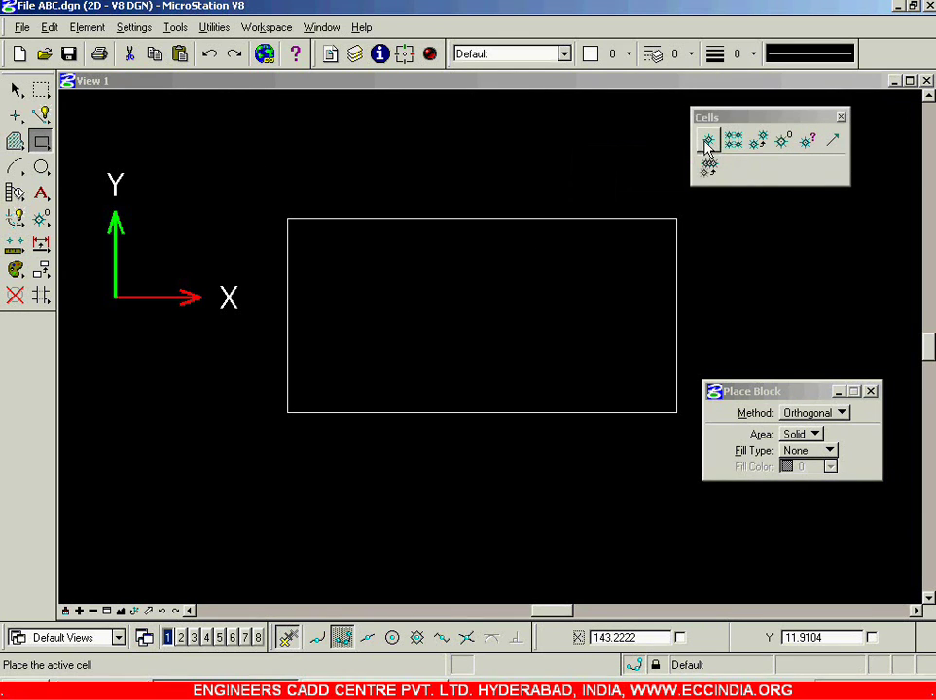
pyautogui.click(707, 143)
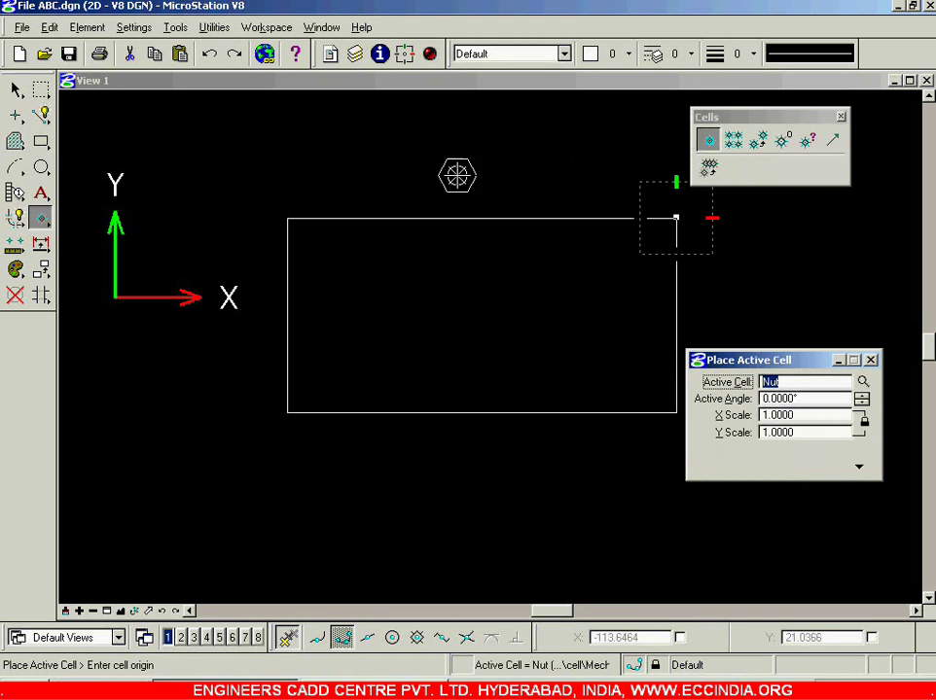
pyautogui.click(739, 143)
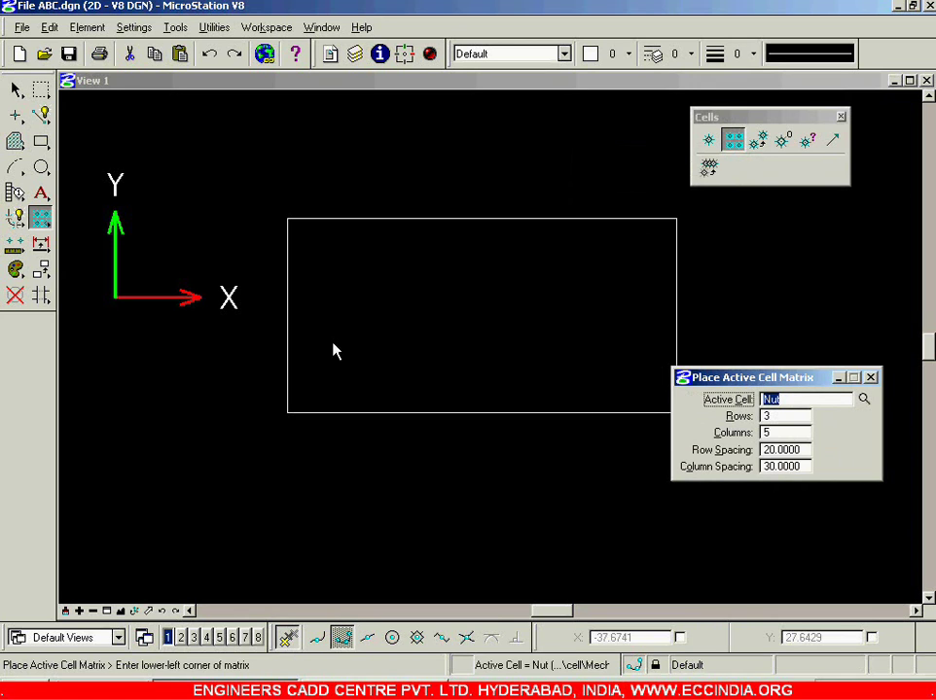
pyautogui.moveTo(163, 109); pyautogui.dragTo(164, 108)
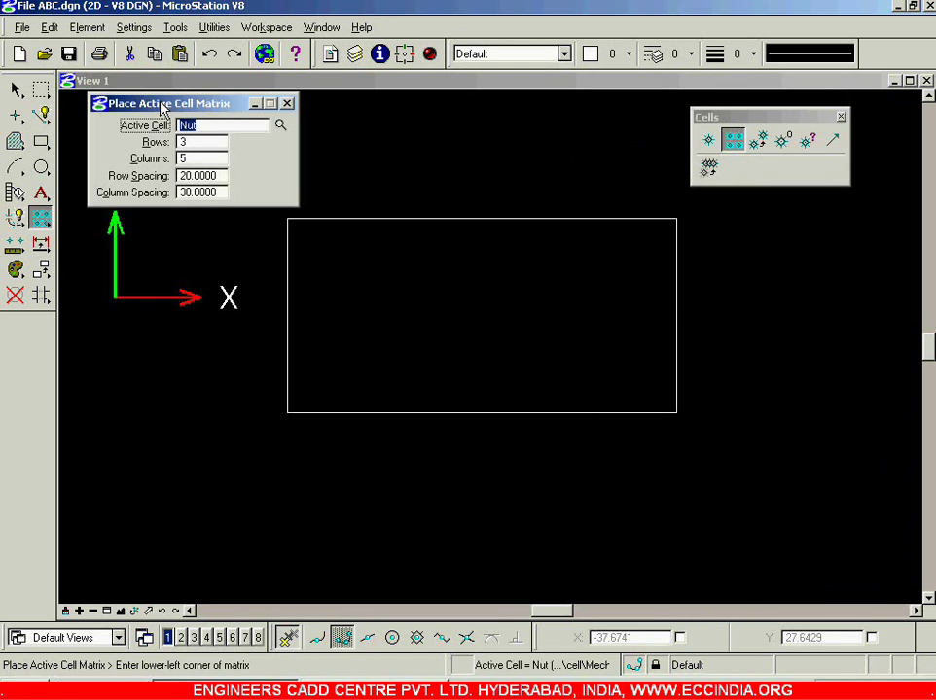
pyautogui.press('Tab')
pyautogui.doubleClick(195, 144)
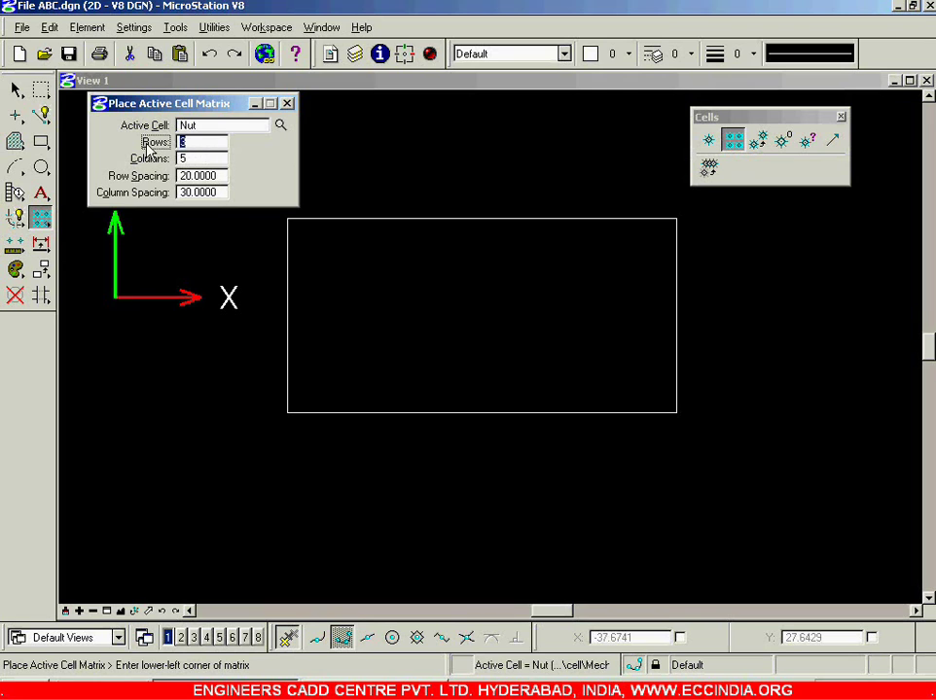
pyautogui.press('Tab')
pyautogui.doubleClick(204, 161)
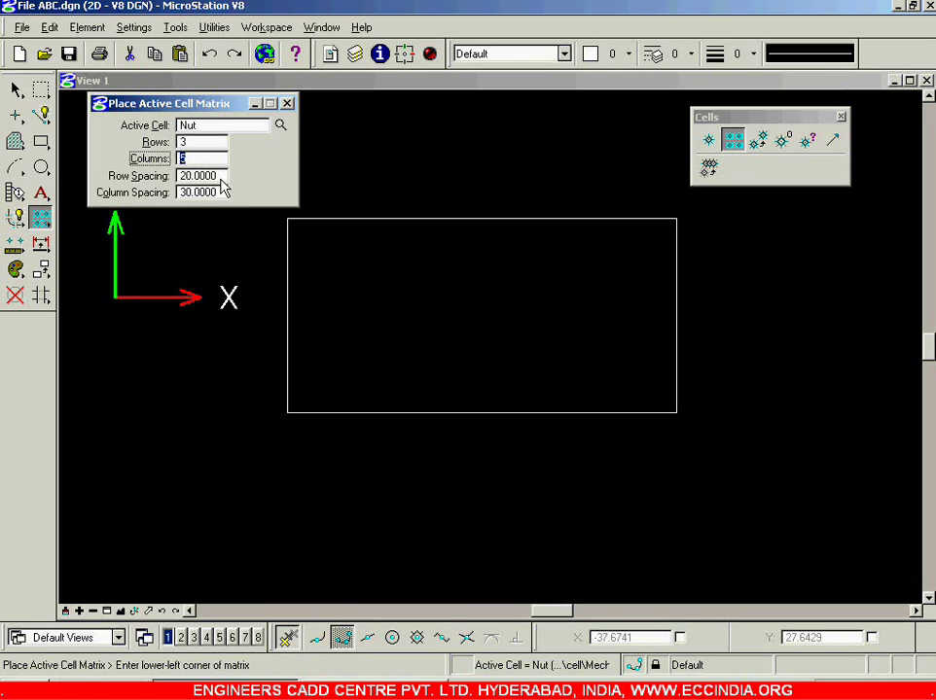
pyautogui.press('Tab')
pyautogui.write('15')
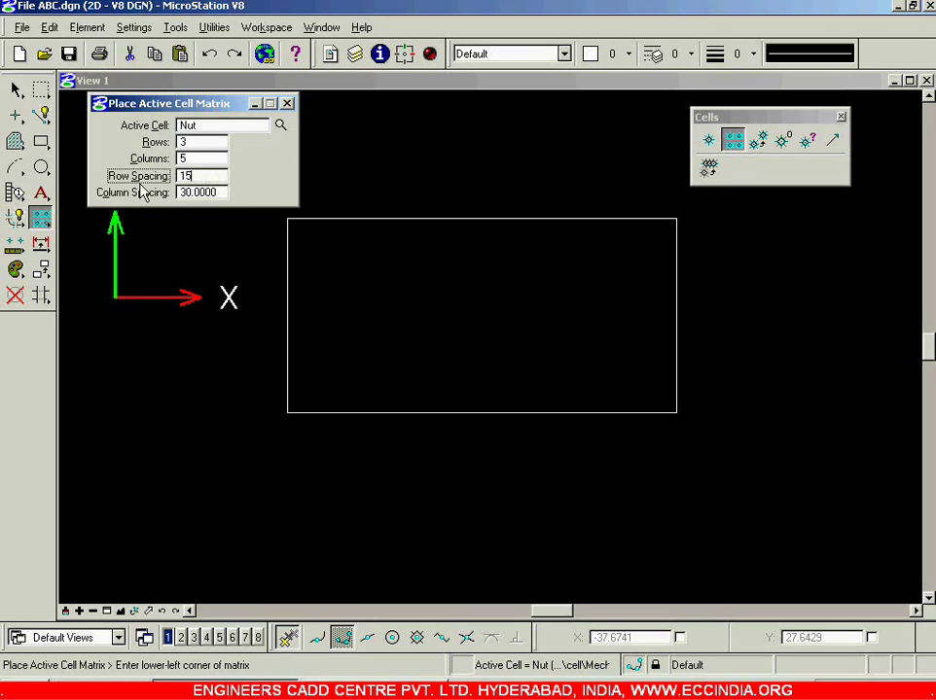
pyautogui.doubleClick(193, 177)
pyautogui.write('25')
pyautogui.press('Tab')
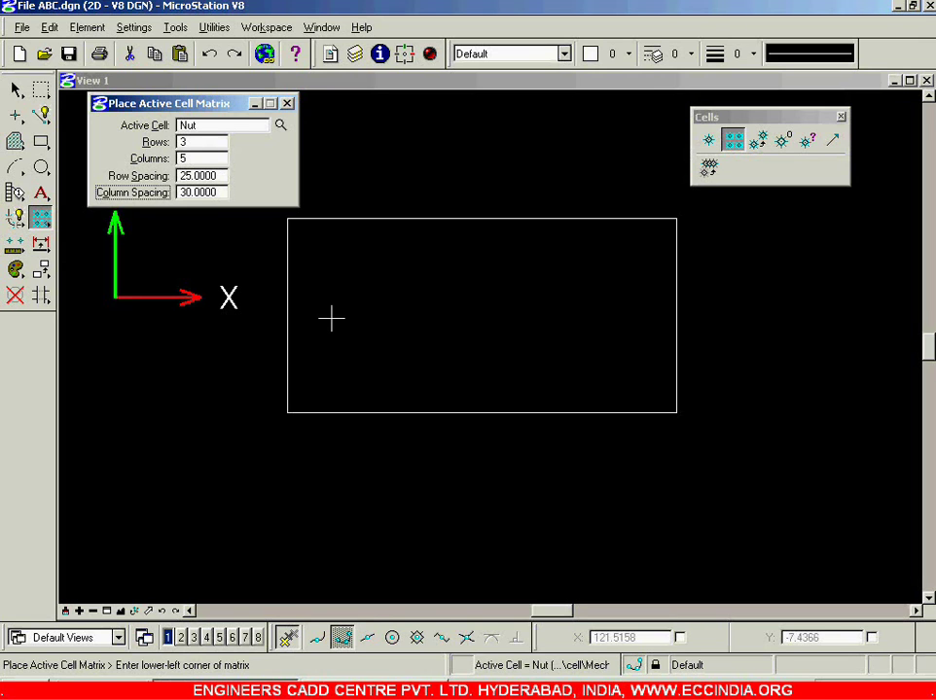
# Try the Nut cell matrix with its first nut just inside the block's lower-left corner and undo the placement
pyautogui.click(329, 379)
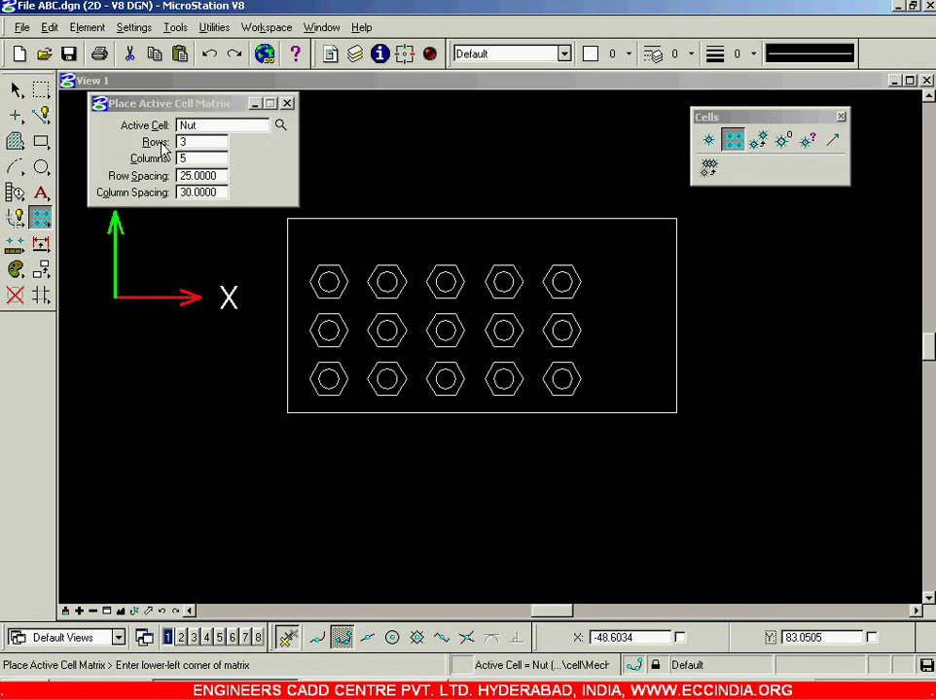
pyautogui.write('215.1762')
pyautogui.scroll(2, 298, 397)
pyautogui.scroll(-4, 313, 389)
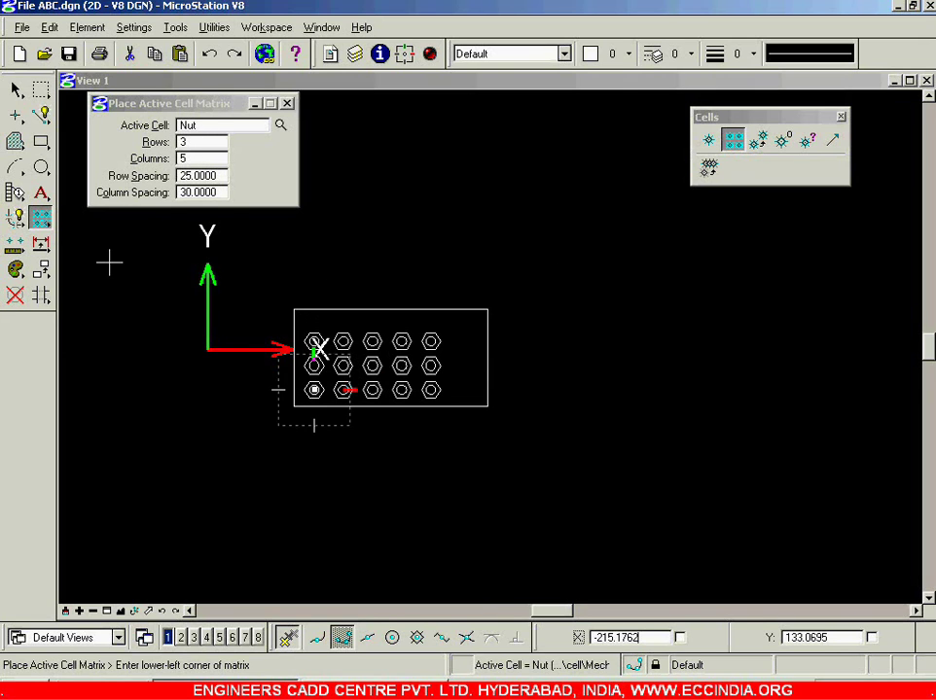
pyautogui.hotkey('ctrl', 'z')
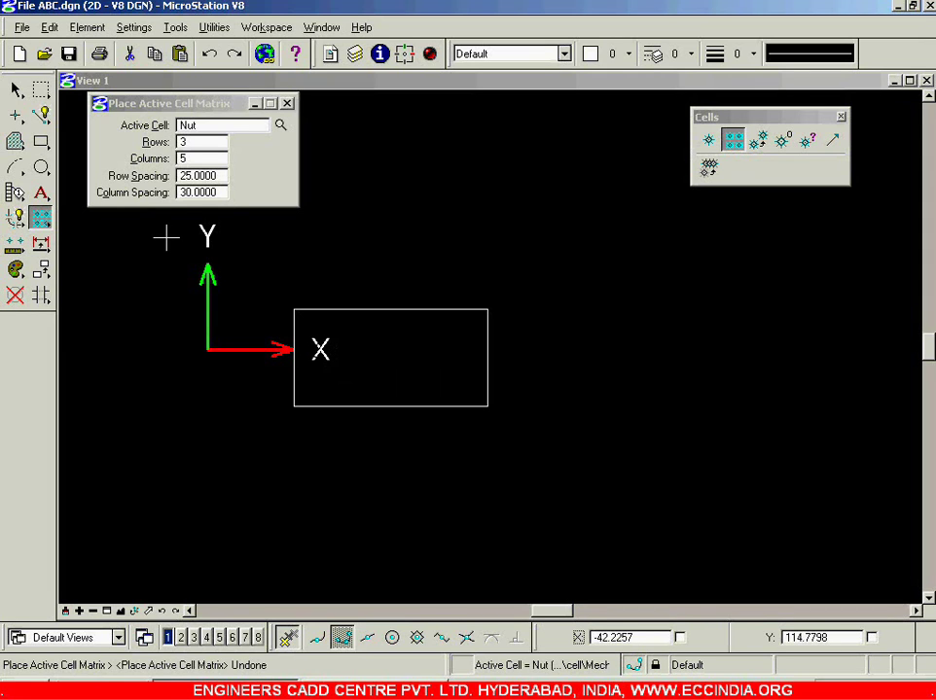
# Make Star the active placement cell from the Mechanical.cel library and close the library
pyautogui.click(281, 128)
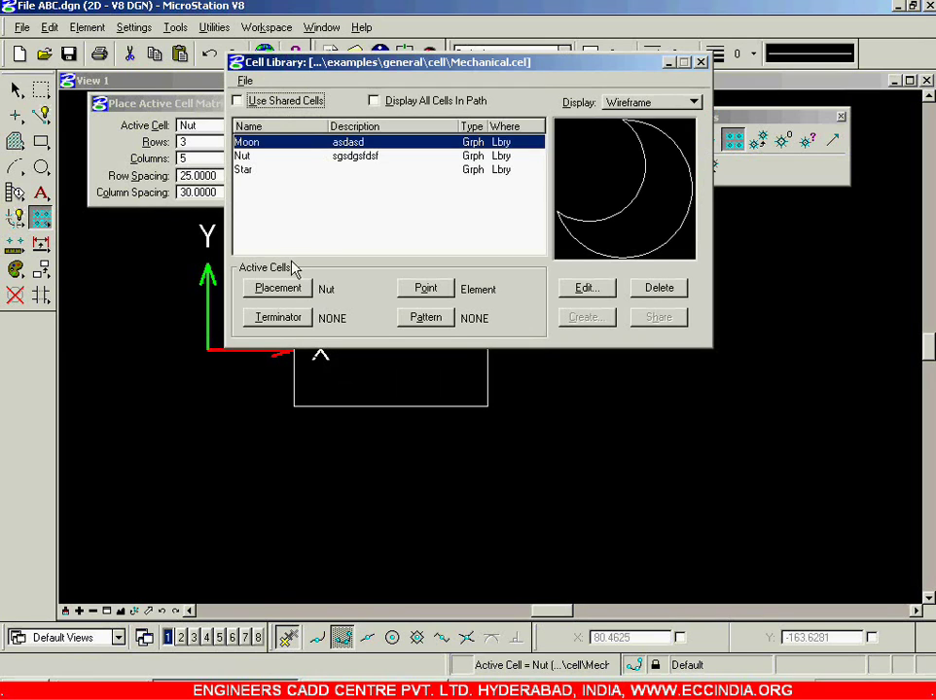
pyautogui.click(251, 170)
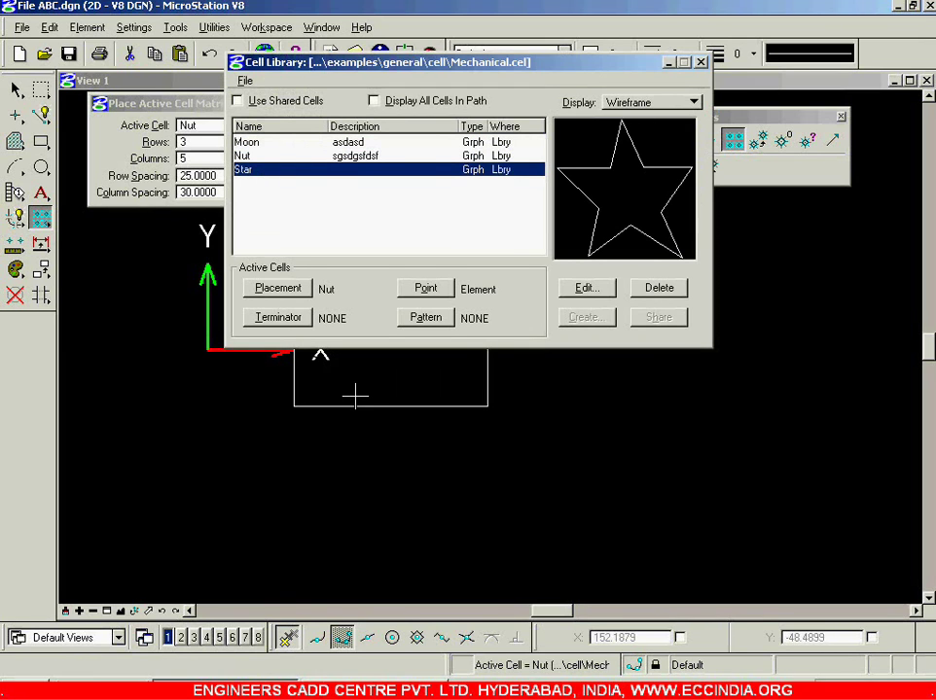
pyautogui.doubleClick(327, 171)
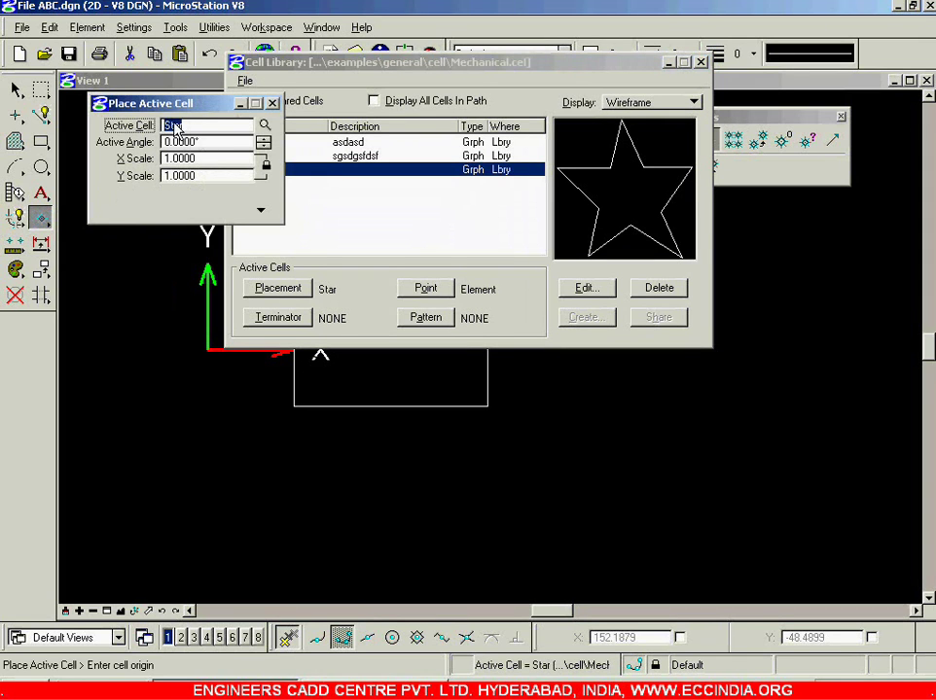
pyautogui.click(274, 103)
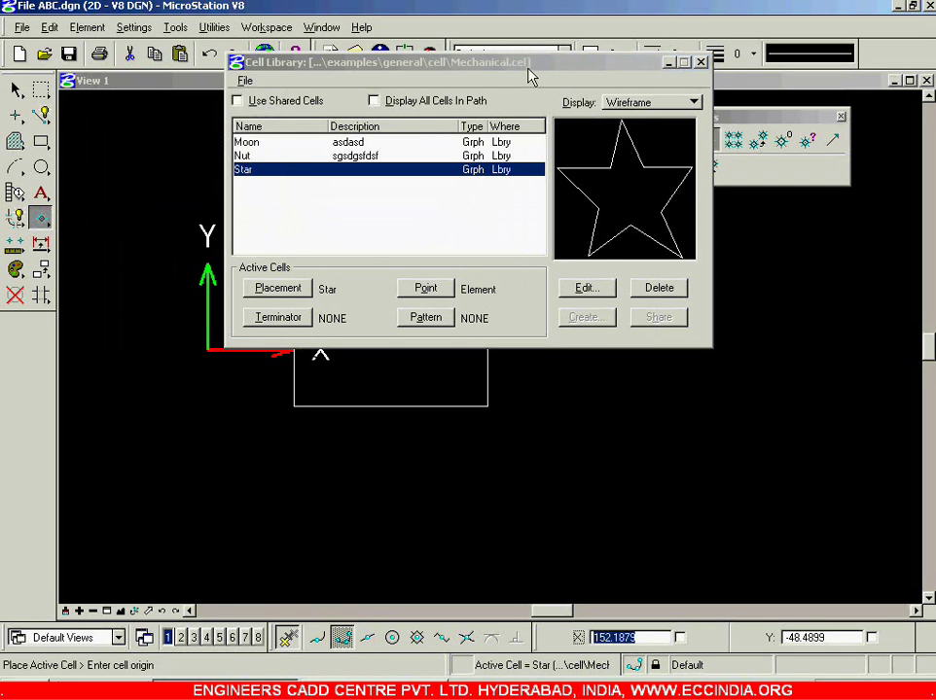
pyautogui.moveTo(530, 64); pyautogui.dragTo(437, 142)
pyautogui.click(612, 139)
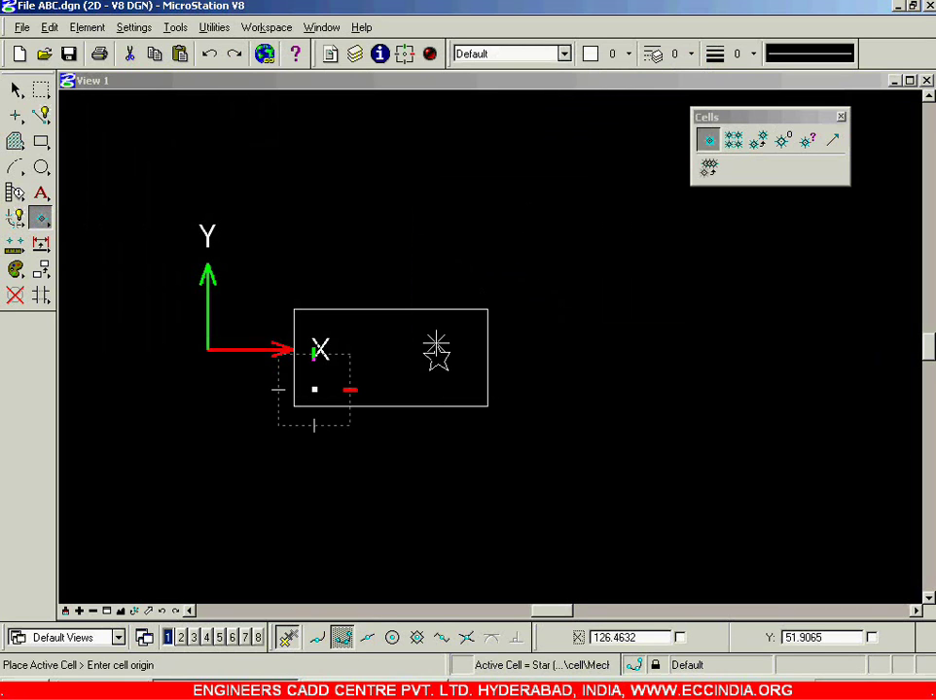
# Restart the active cell matrix placement and assign the Star cell for placement in the cell library
pyautogui.click(733, 140)
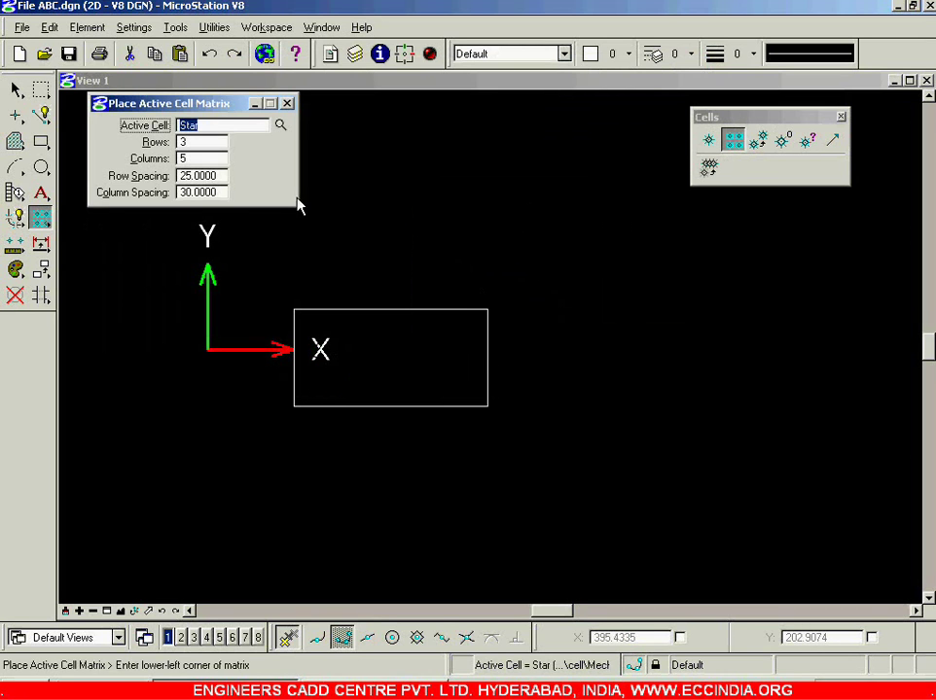
pyautogui.click(280, 124)
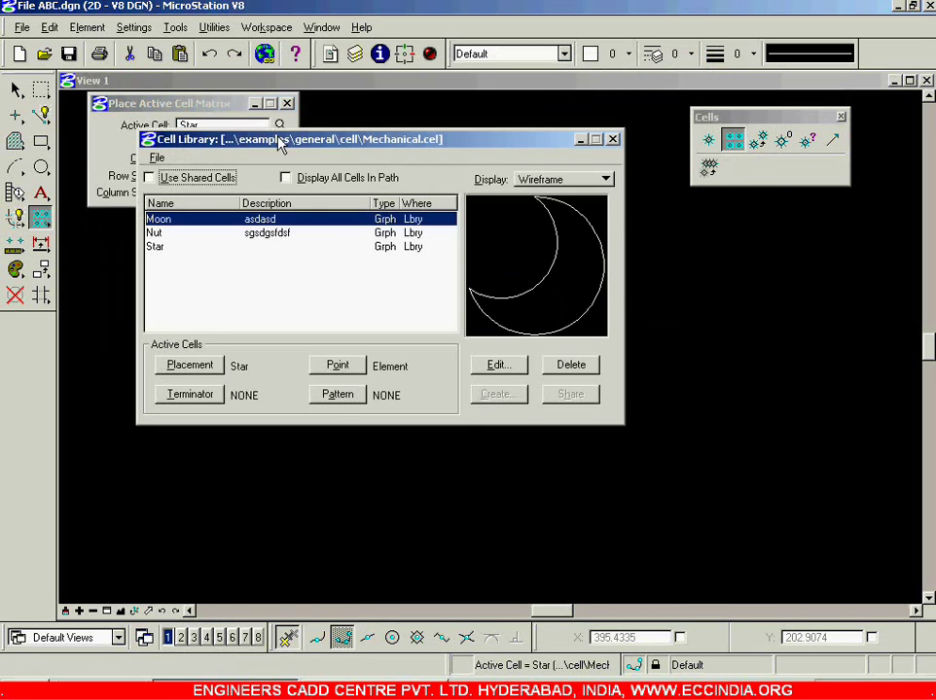
pyautogui.click(185, 246)
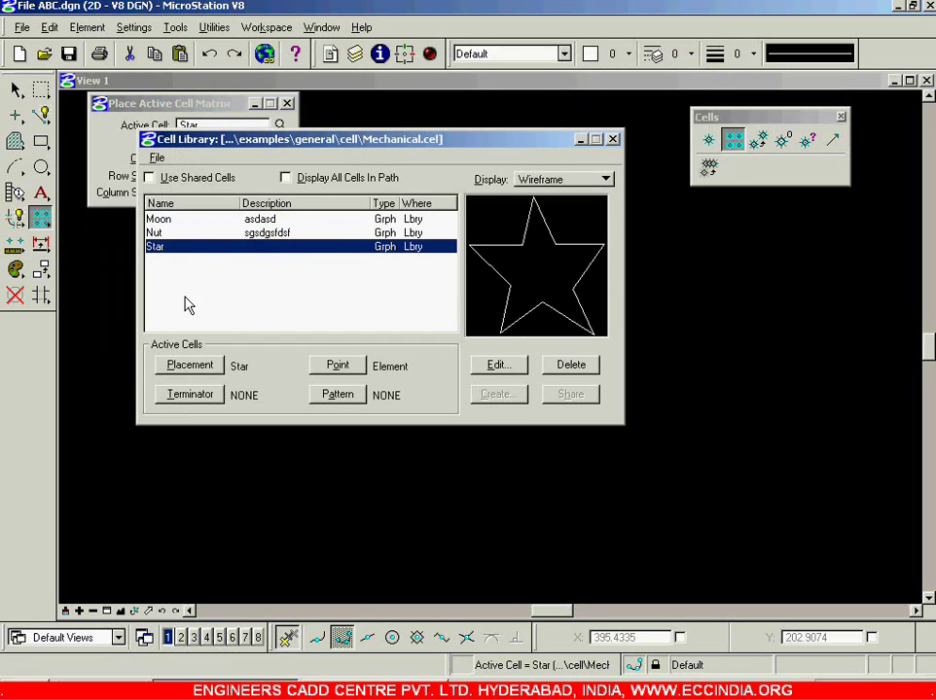
pyautogui.click(187, 365)
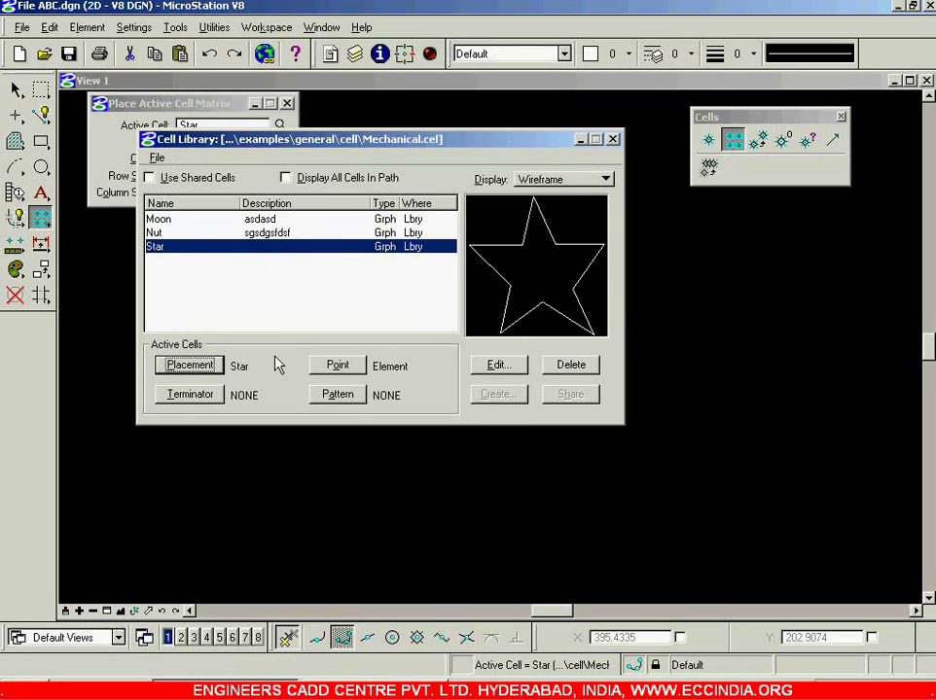
pyautogui.click(612, 140)
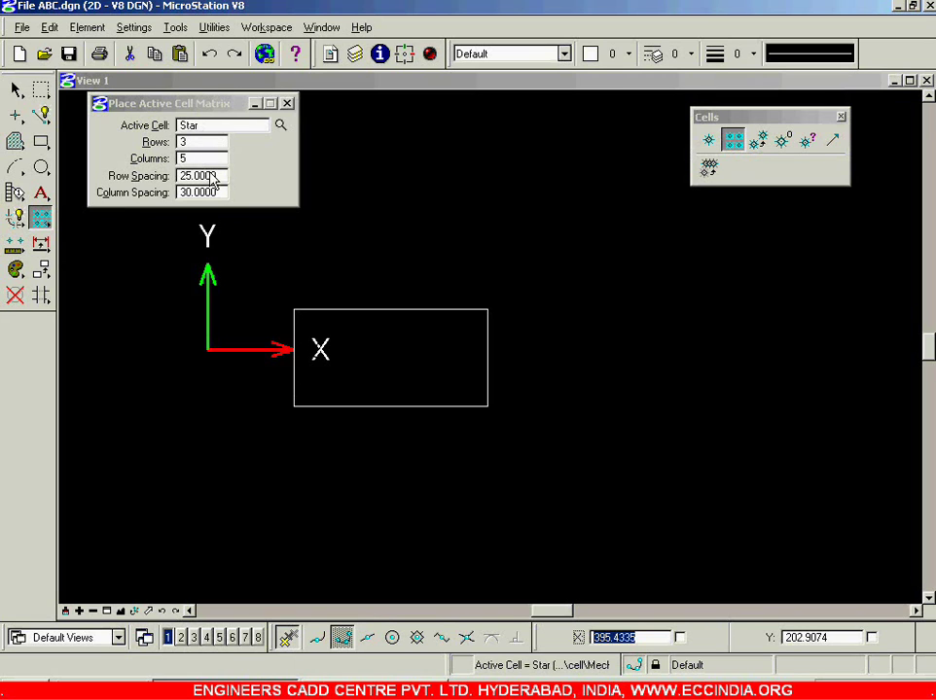
# Place a Star cell matrix of 3 rows and 6 columns, row spacing 25 and column spacing 30, fully inside the block
pyautogui.scroll(3, 324, 382)
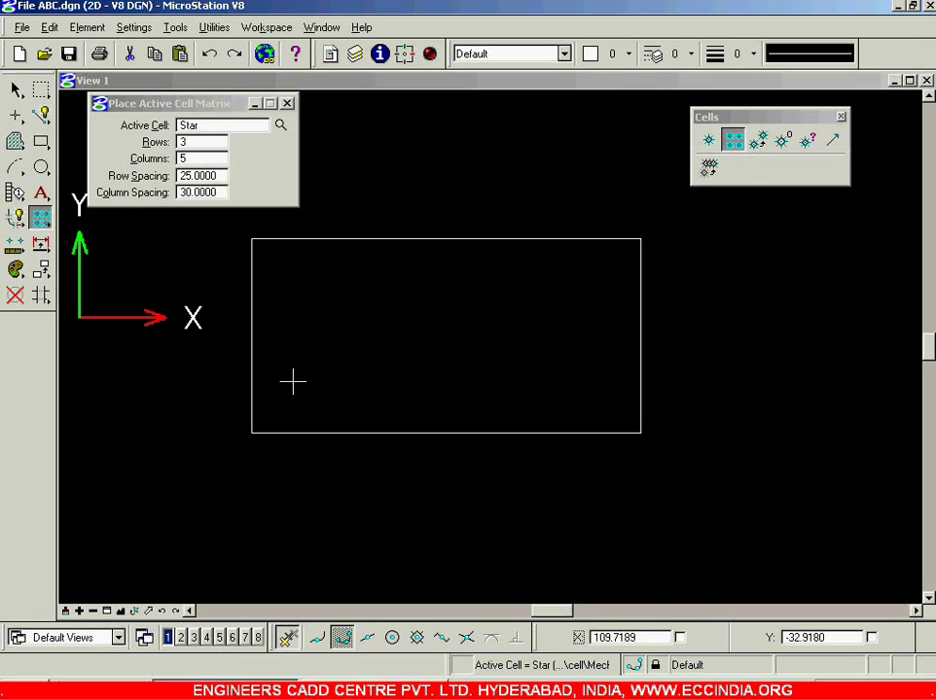
pyautogui.click(201, 162)
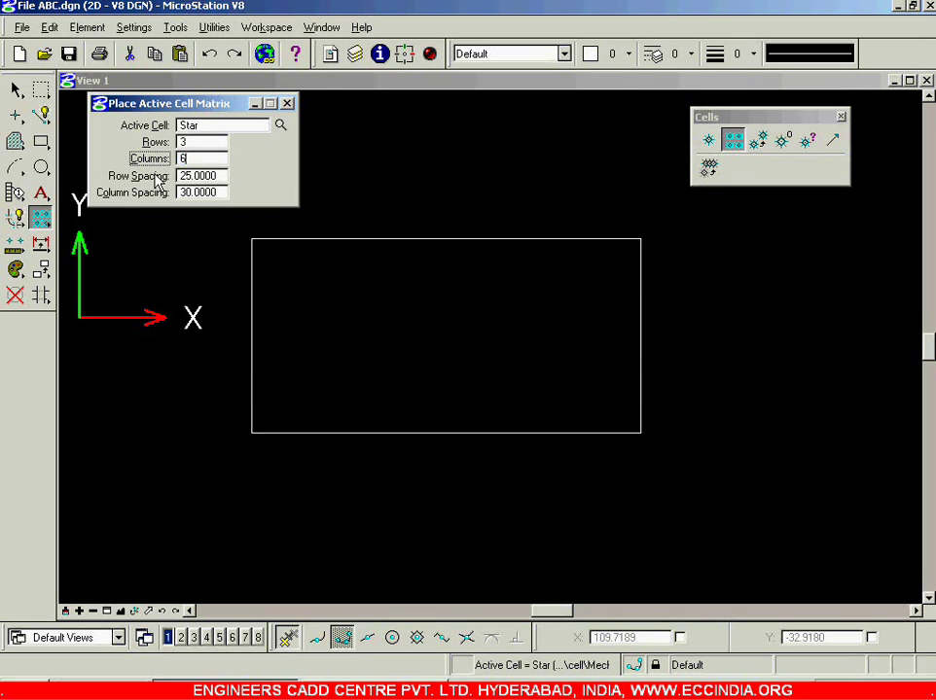
pyautogui.press('Tab')
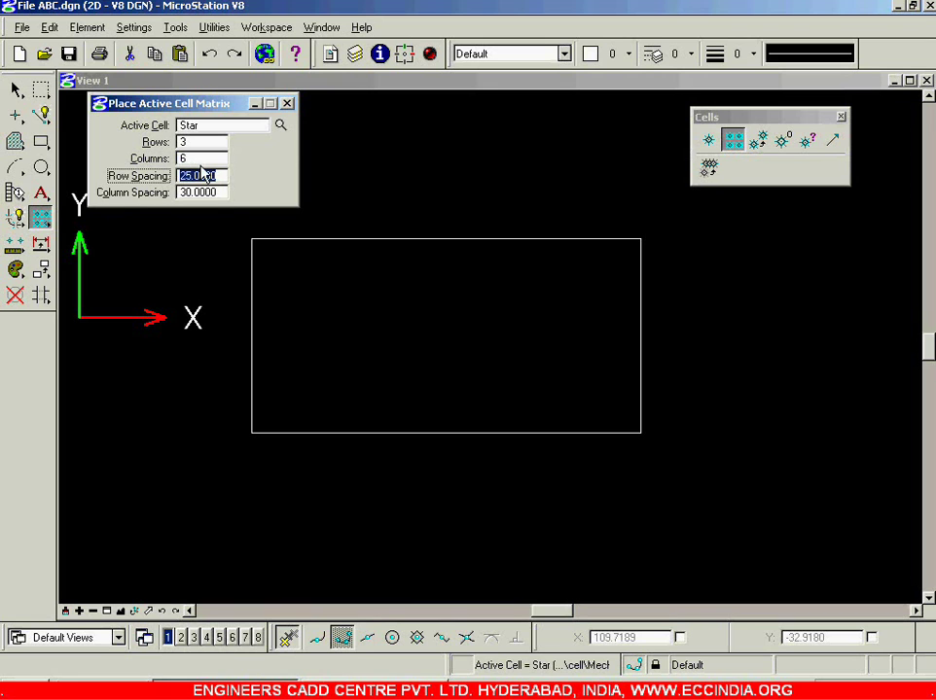
pyautogui.click(283, 392)
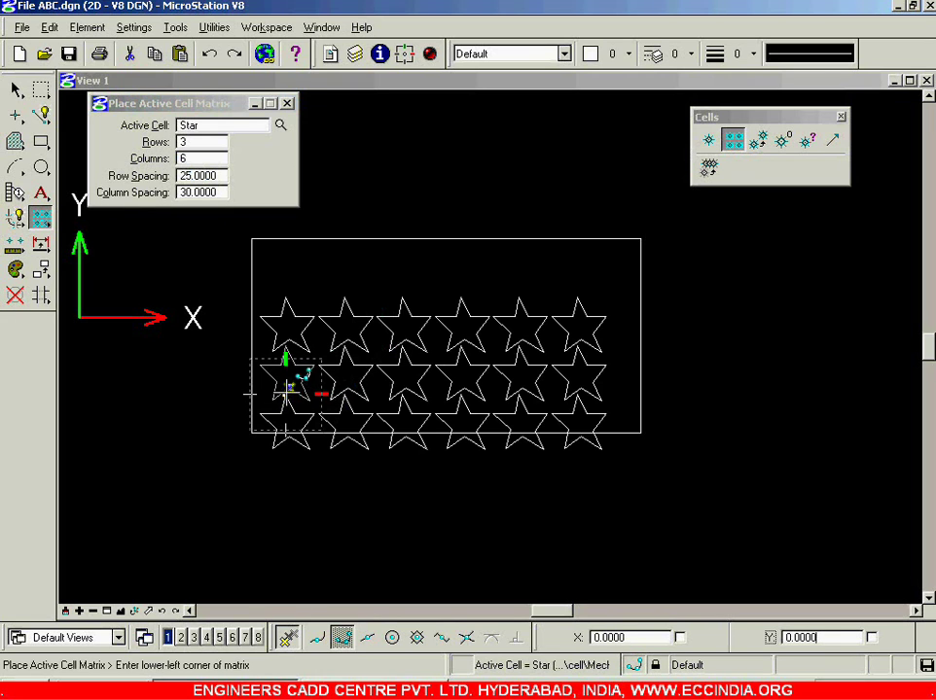
pyautogui.hotkey('ctrl', 'z')
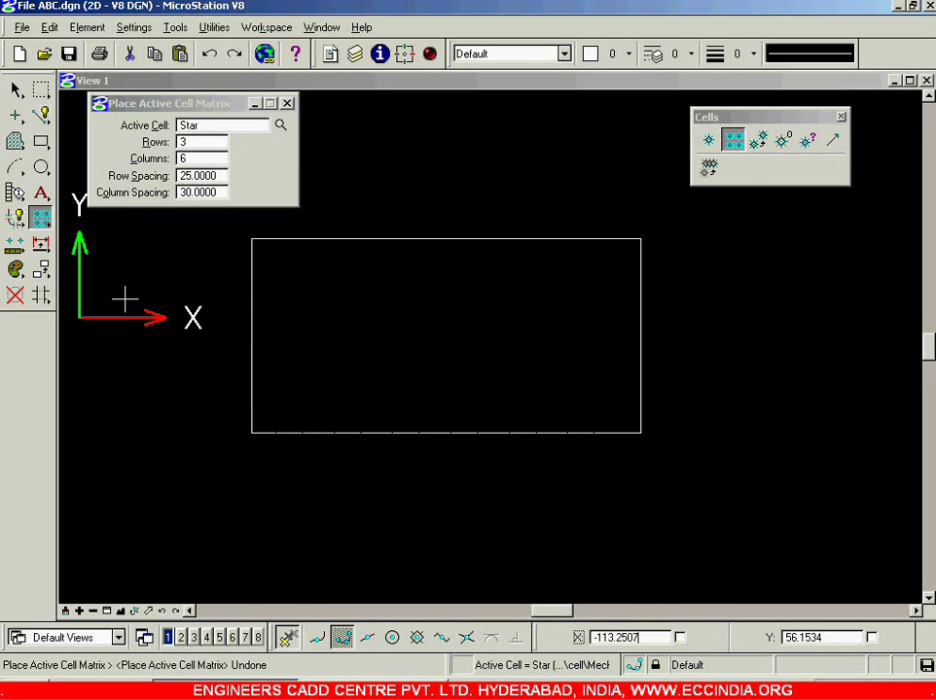
pyautogui.click(305, 358)
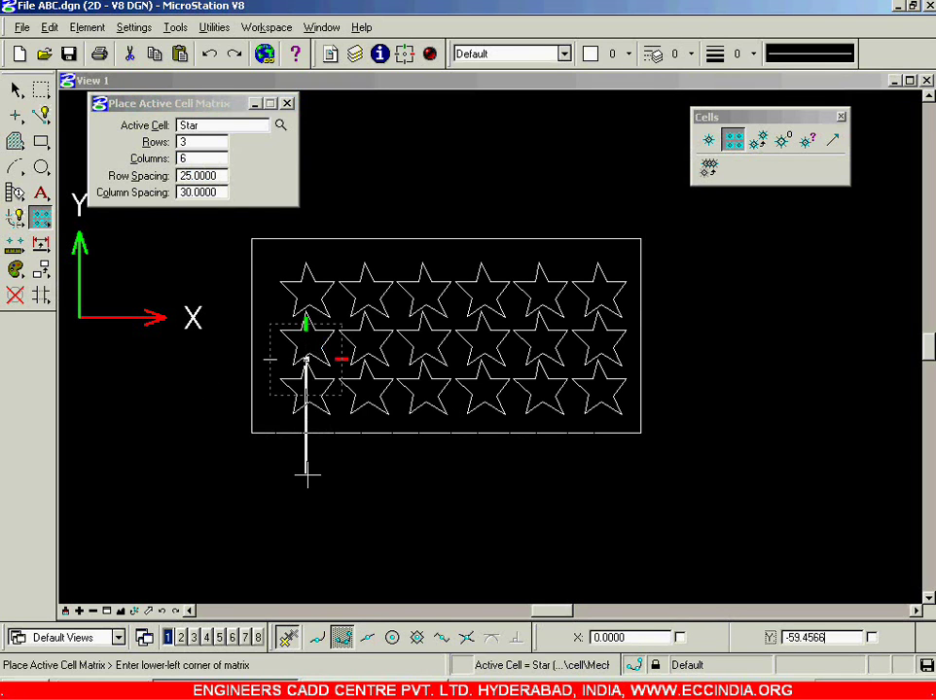
pyautogui.press('Escape')
pyautogui.scroll(2, 466, 366)
pyautogui.scroll(-2, 459, 375)
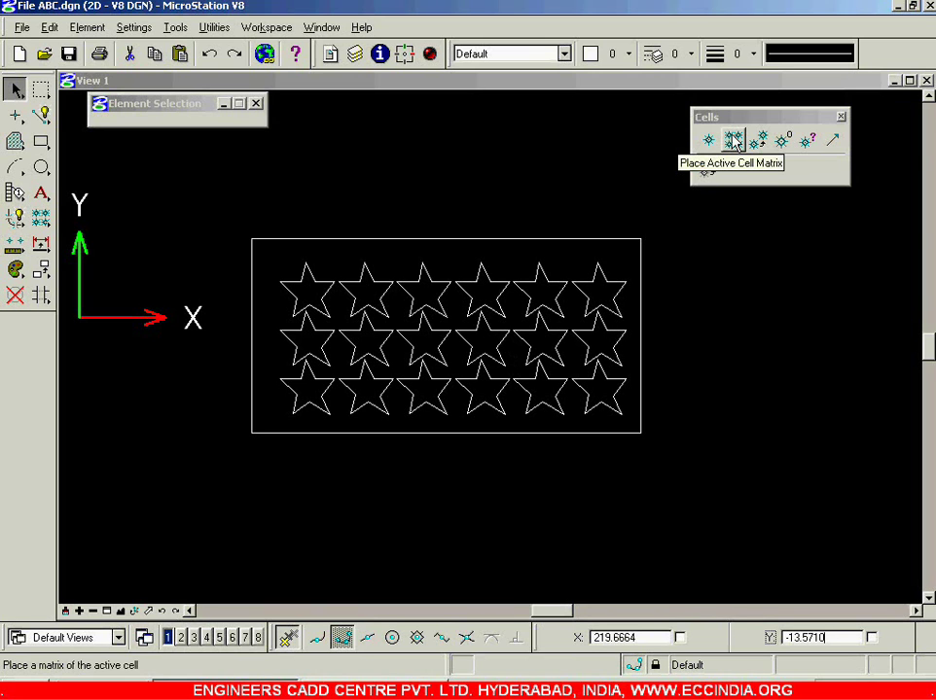
# Delete the block together with all the Star cells of the matrix
pyautogui.click(688, 352)
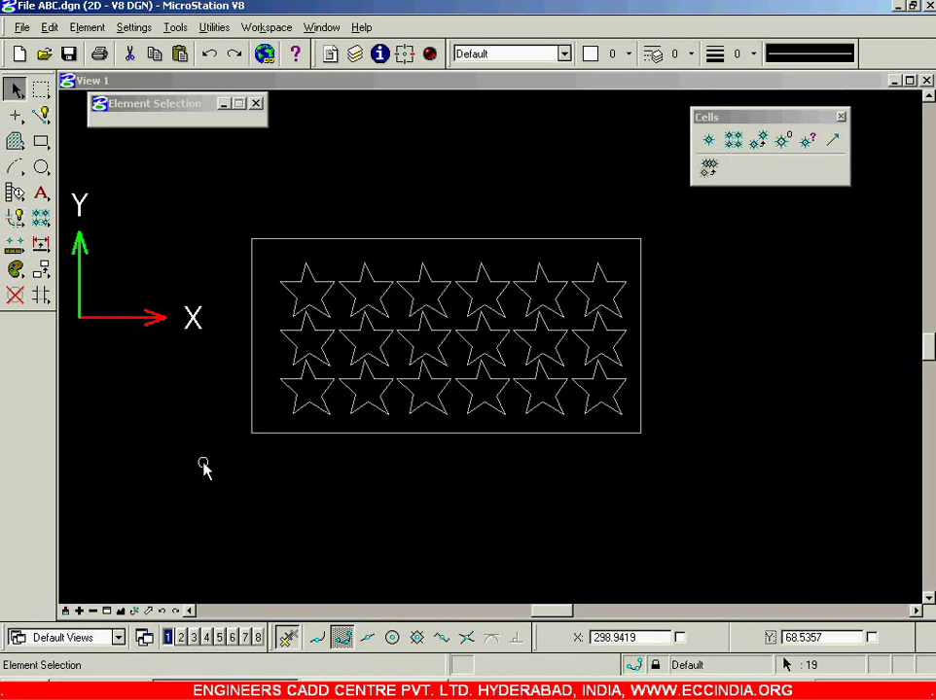
pyautogui.hotkey('ctrl', 'z')
pyautogui.click(555, 426)
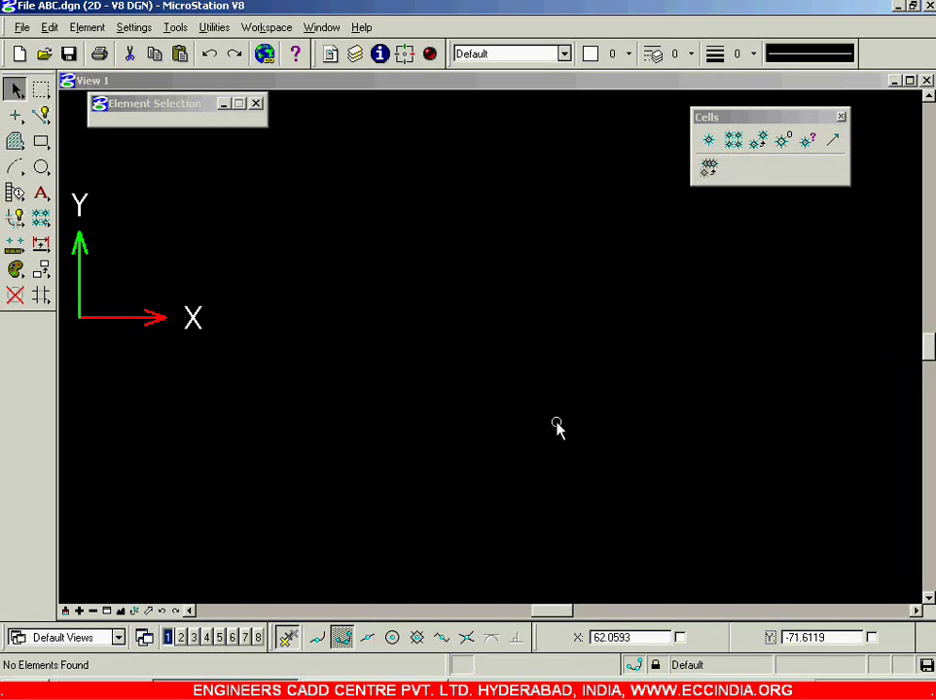
# Place seven single Star cells at scattered points across the empty view, at angle 0 and X and Y scale 1
pyautogui.click(709, 140)
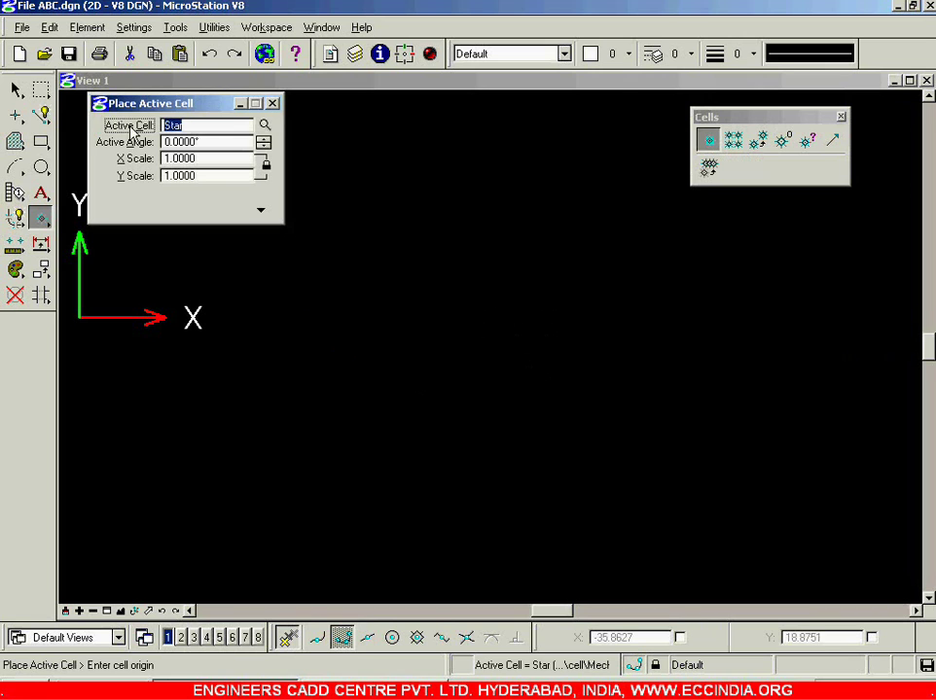
pyautogui.click(616, 129)
pyautogui.click(131, 473)
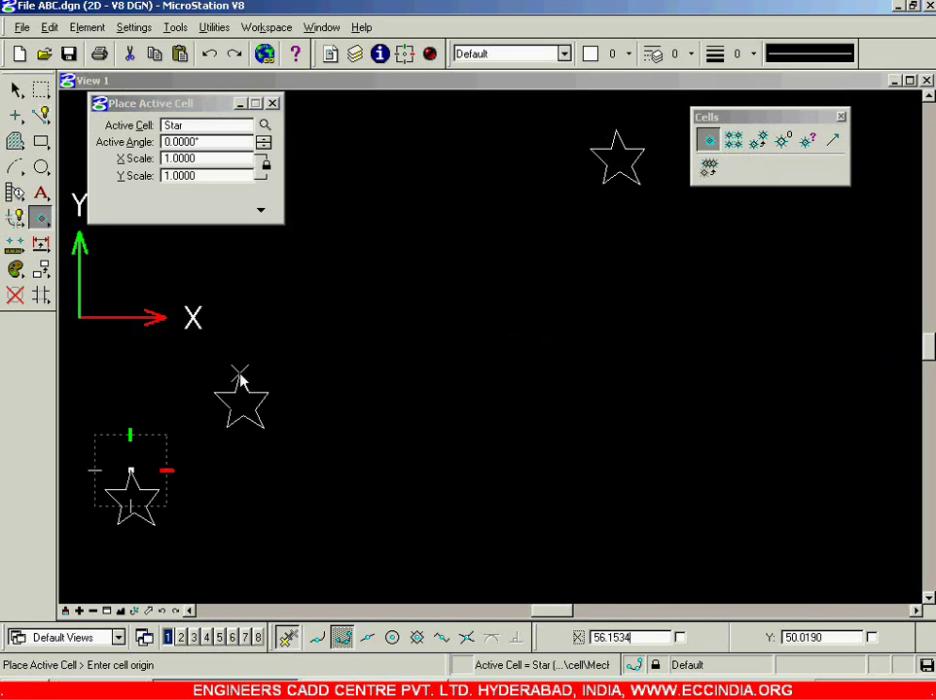
pyautogui.click(357, 171)
pyautogui.click(386, 424)
pyautogui.click(203, 362)
pyautogui.click(828, 276)
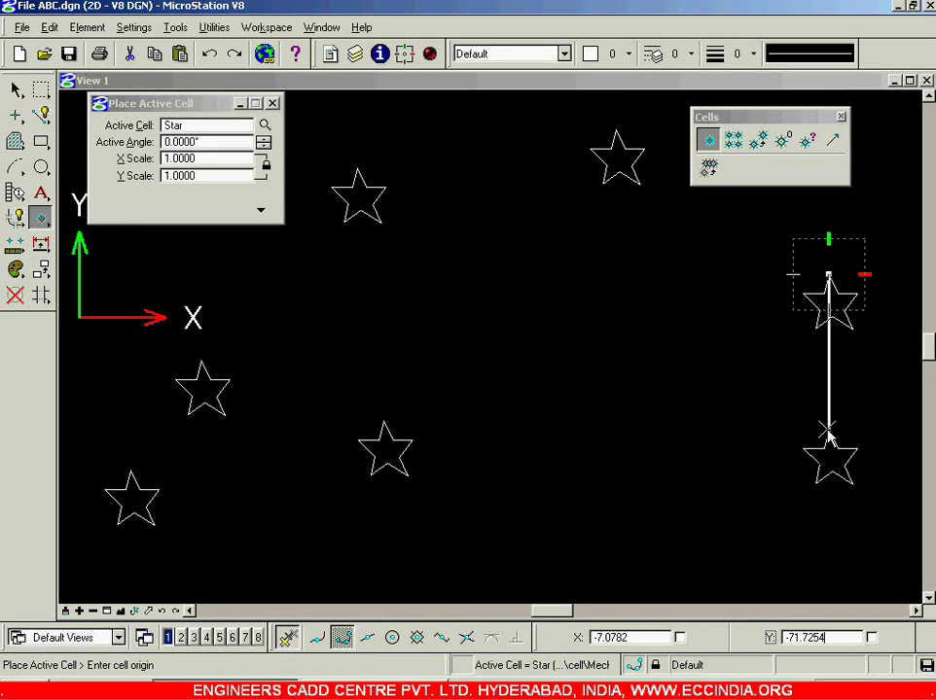
pyautogui.click(847, 454)
pyautogui.press('Escape')
# Restart active cell placement and assign the Moon cell from the Mechanical.cel library for placement
pyautogui.click(709, 141)
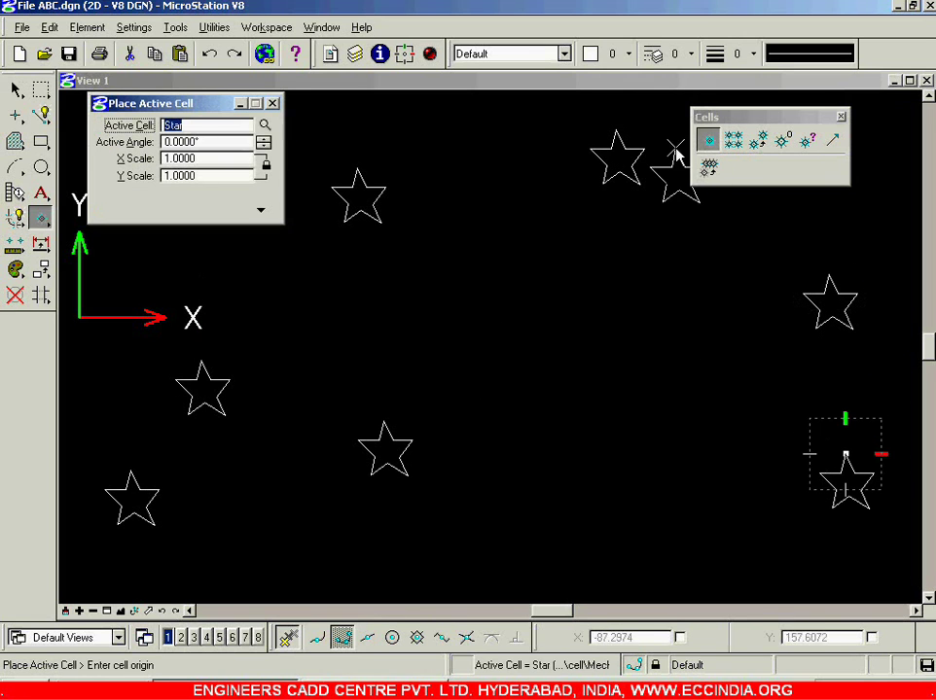
pyautogui.click(264, 124)
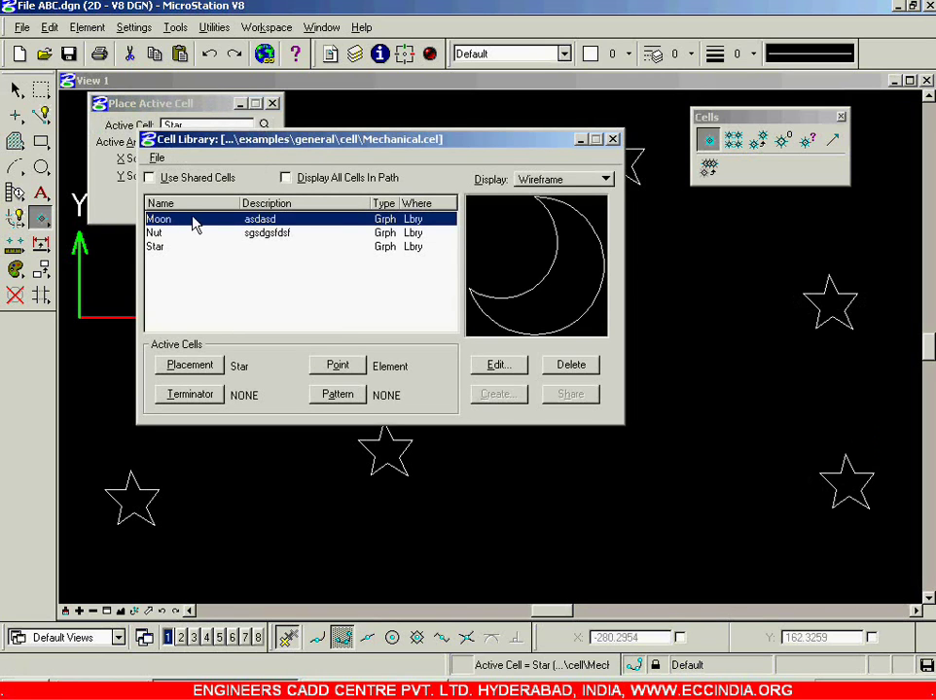
pyautogui.click(198, 369)
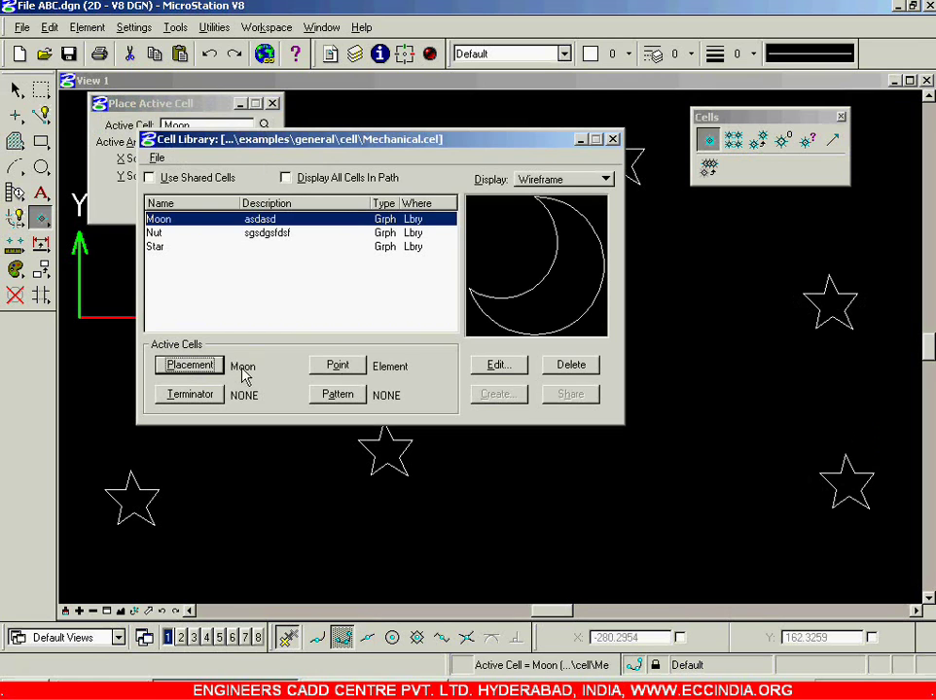
pyautogui.click(612, 140)
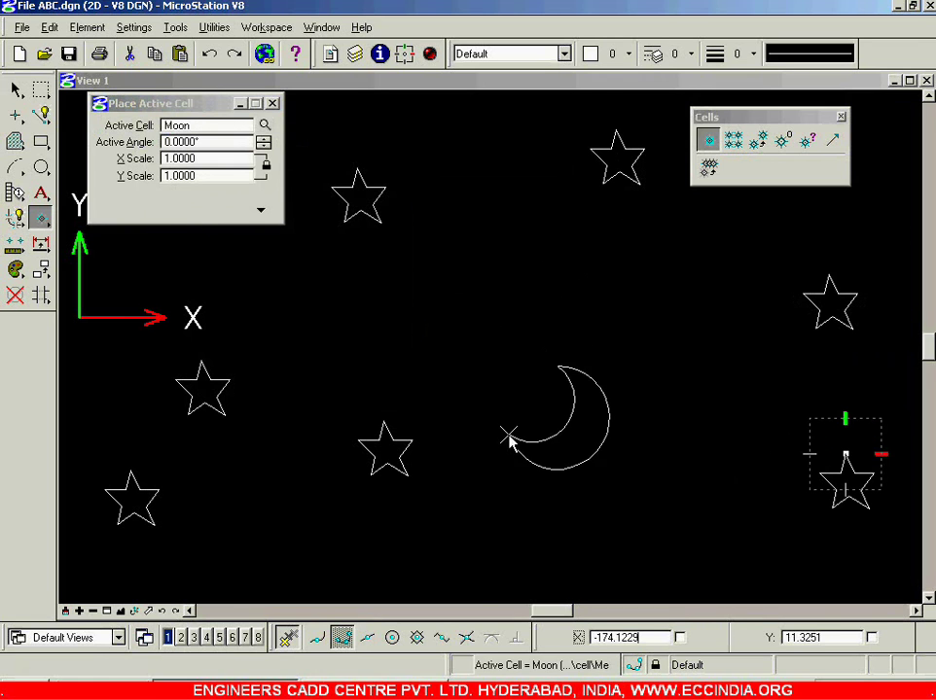
# Place three single Moon cells among the stars at angle 0 and X and Y scale 1, and end the placement
pyautogui.click(376, 493)
pyautogui.click(596, 382)
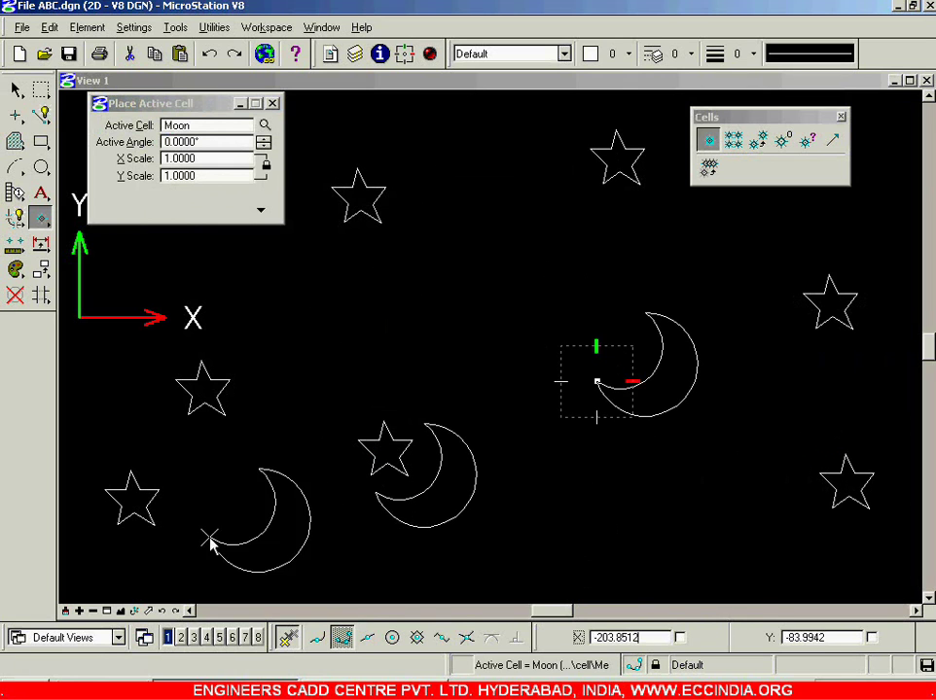
pyautogui.click(249, 333)
pyautogui.press('Escape')
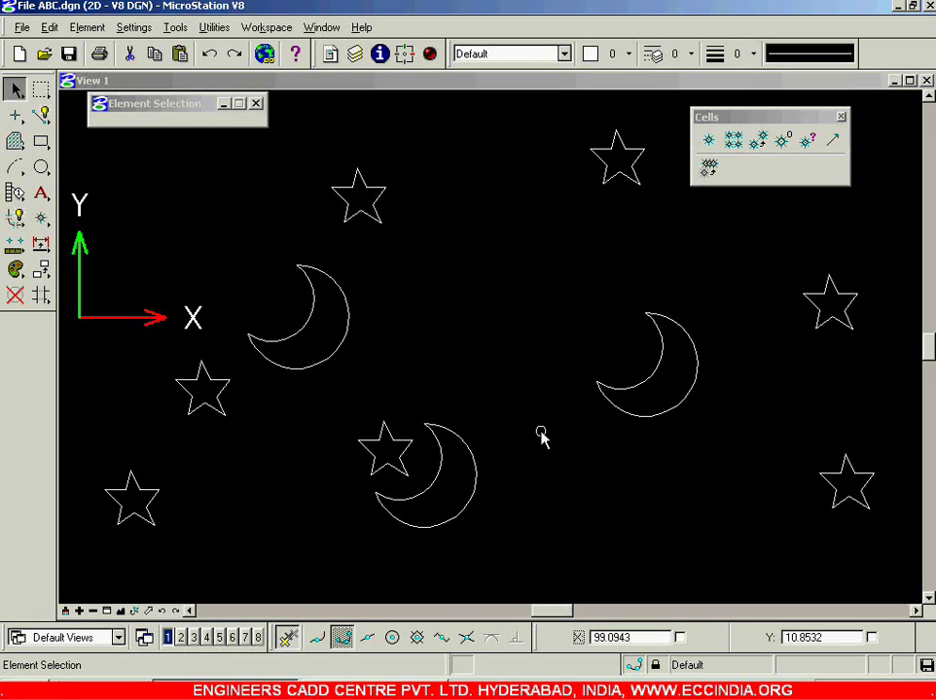
# Restart active cell placement and assign the Nut cell from the Mechanical.cel library for placement
pyautogui.click(708, 140)
pyautogui.click(264, 125)
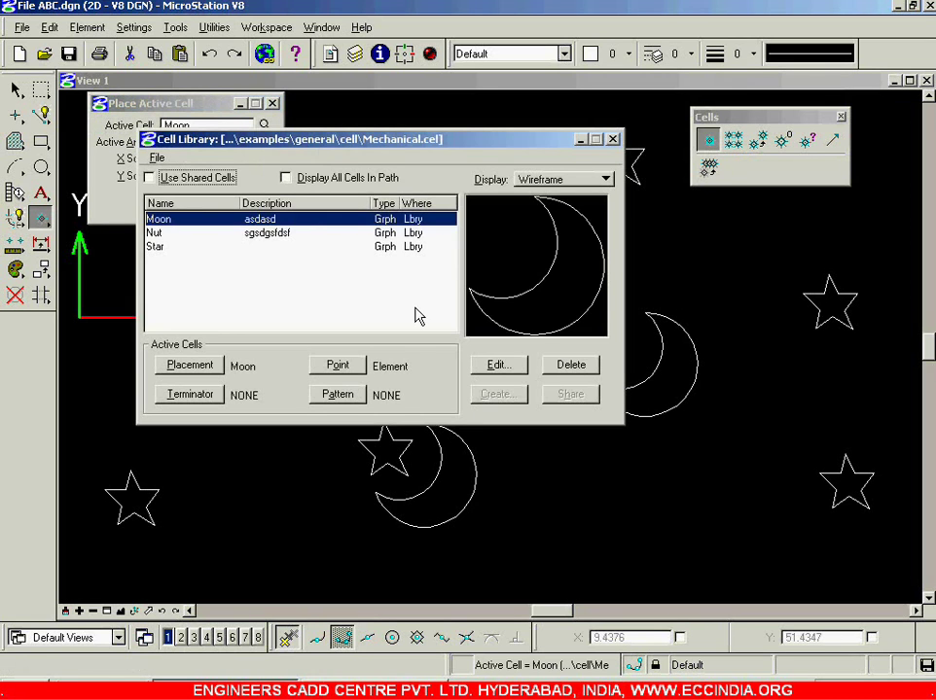
pyautogui.click(188, 235)
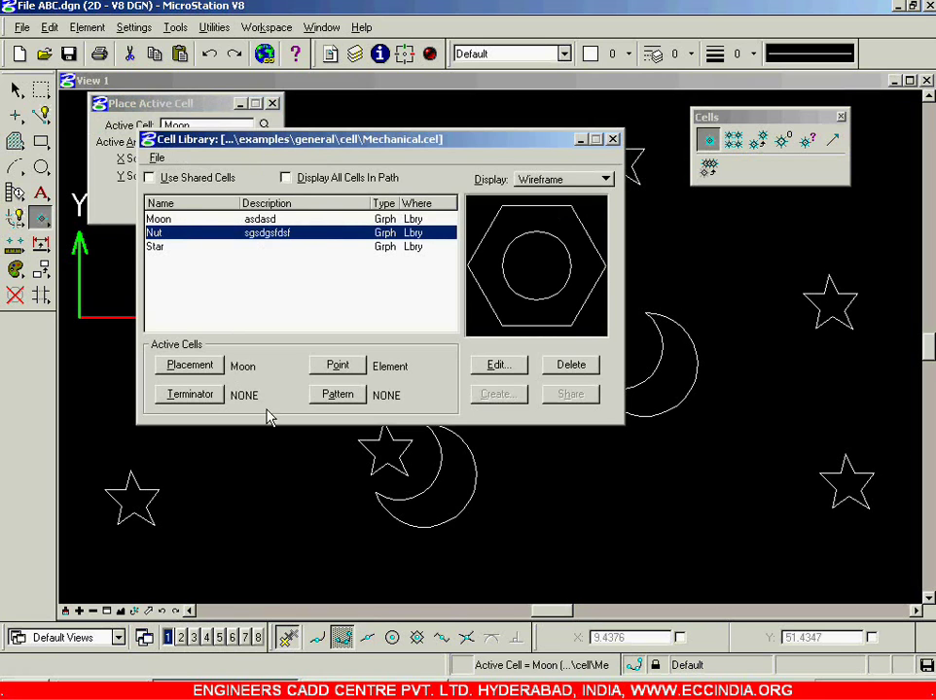
pyautogui.click(207, 365)
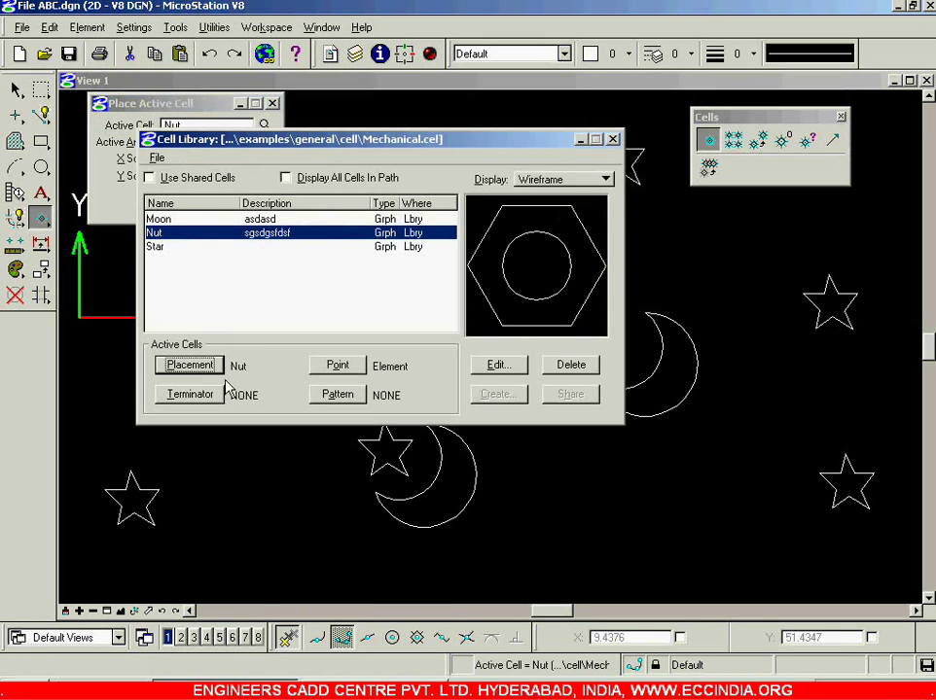
pyautogui.click(613, 139)
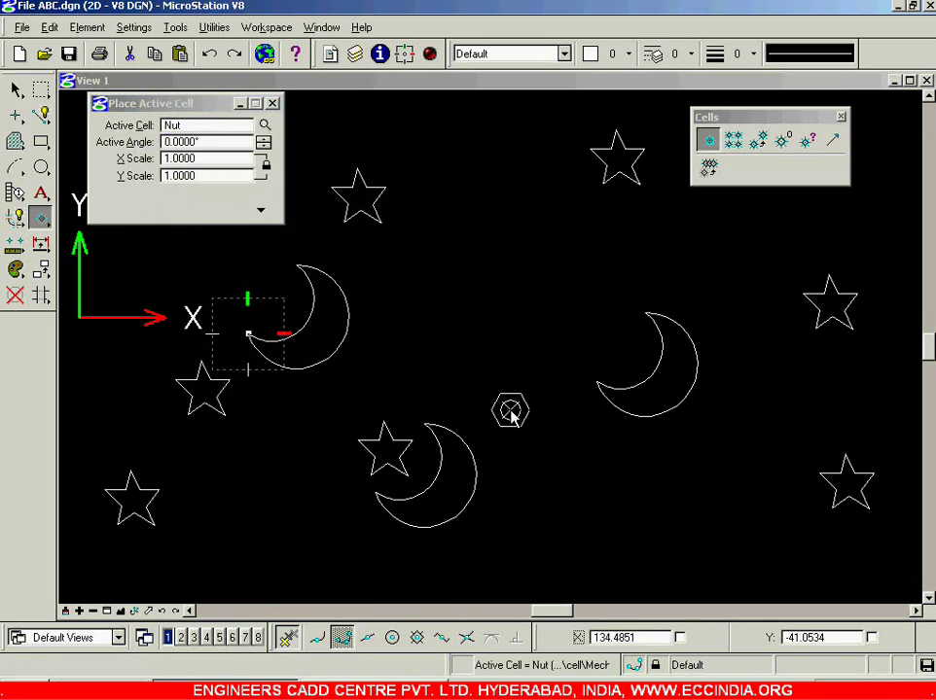
# Place four single Nut cells at scattered points between the stars and moons, at angle 0 and scale 1, and end the placement
pyautogui.scroll(3, 515, 380)
pyautogui.scroll(-2, 477, 278)
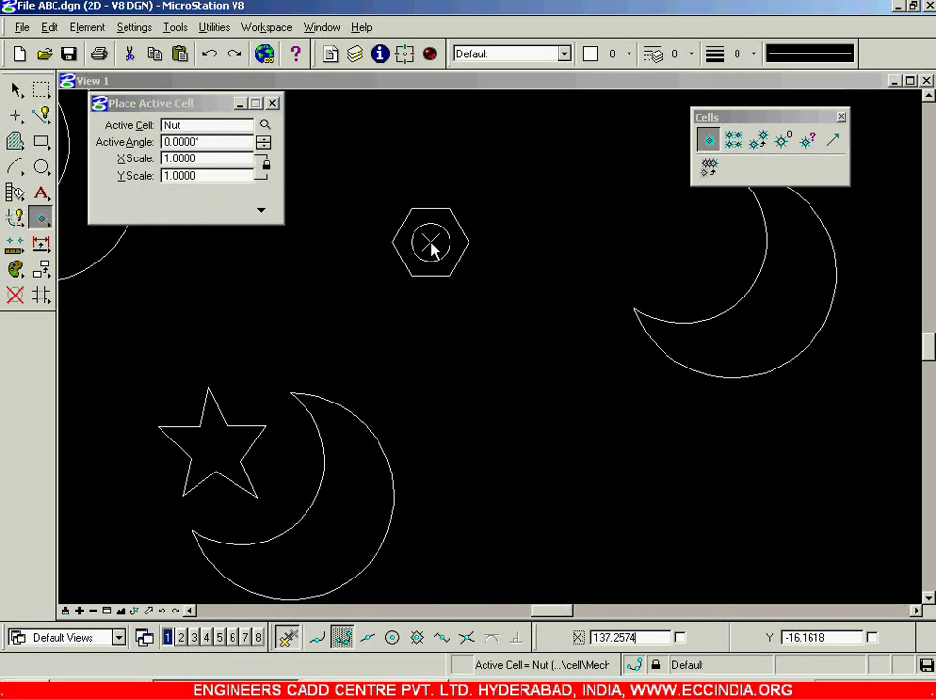
pyautogui.scroll(-2, 449, 267)
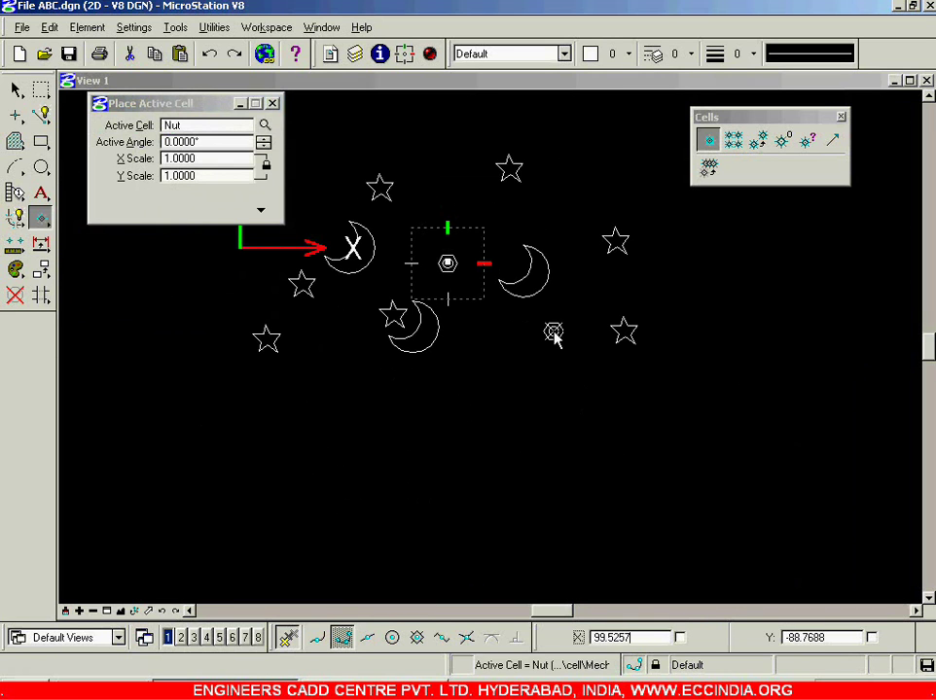
pyautogui.click(546, 371)
pyautogui.click(343, 413)
pyautogui.click(342, 332)
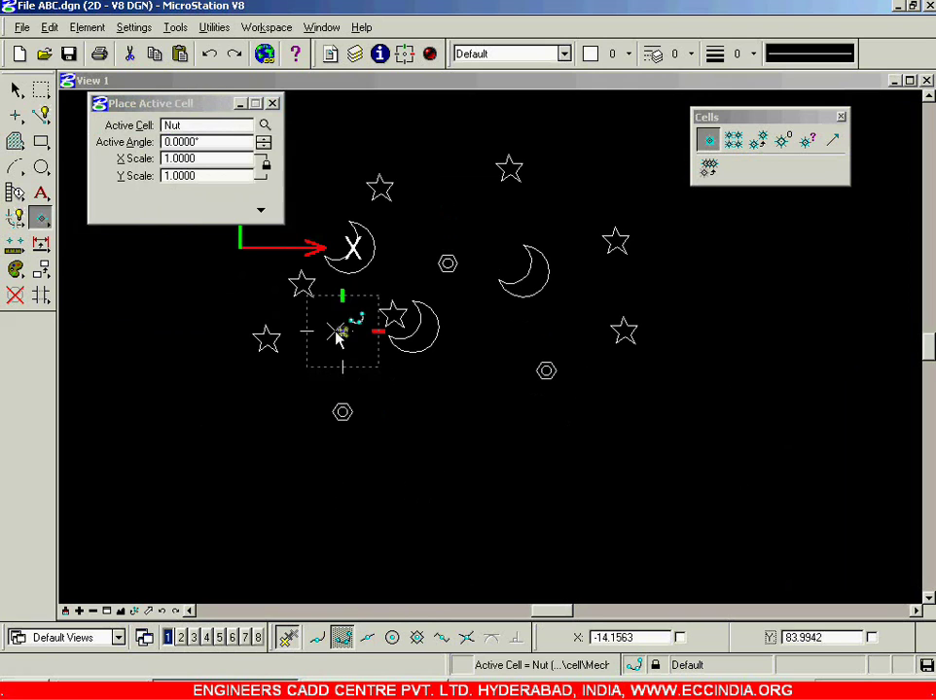
pyautogui.press('Escape')
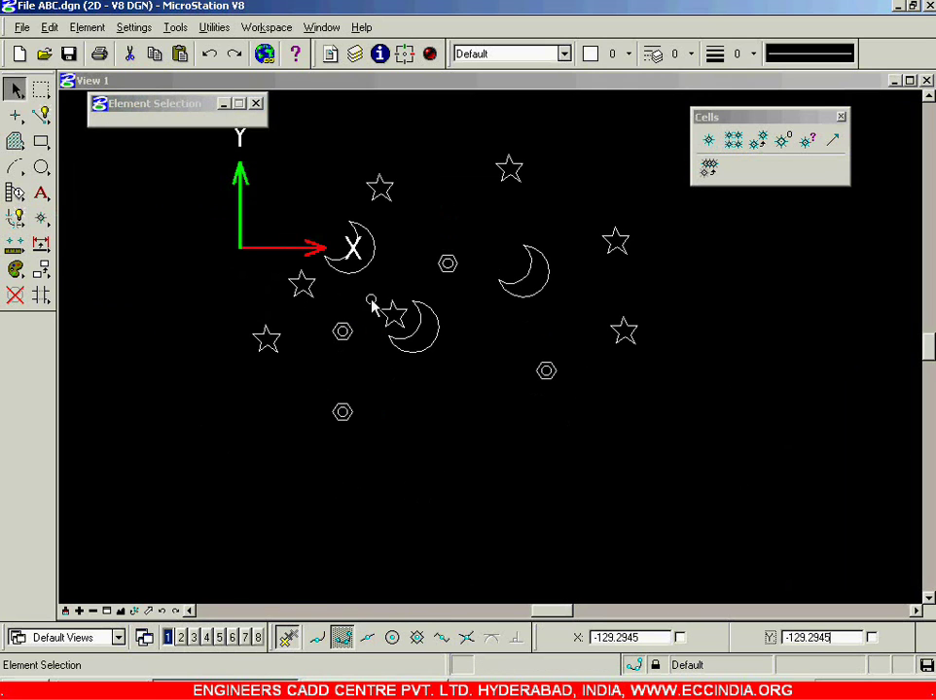
pyautogui.scroll(3, 392, 221)
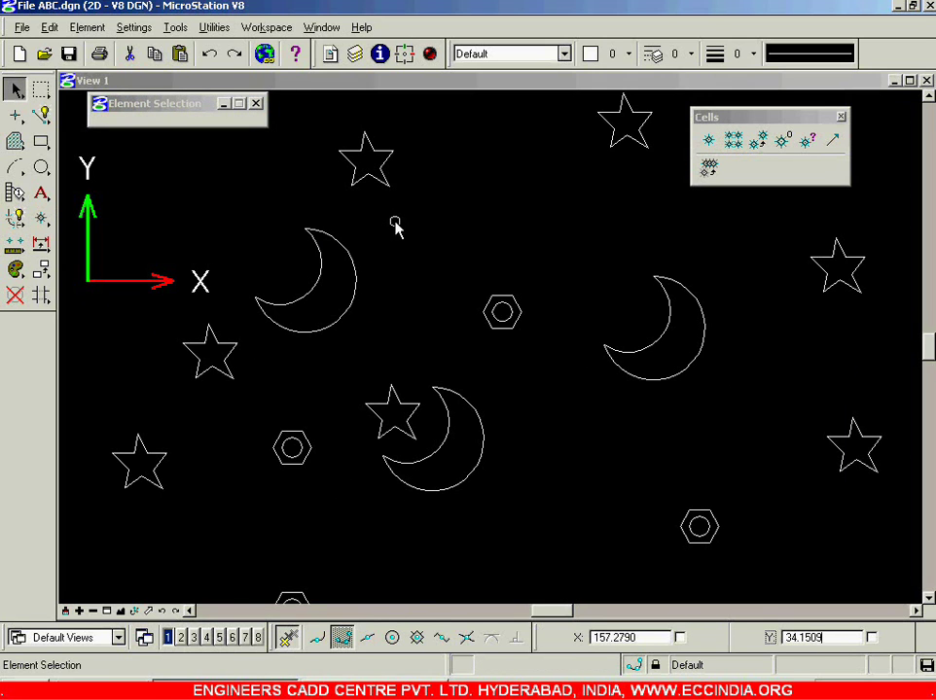
pyautogui.click(120, 611)
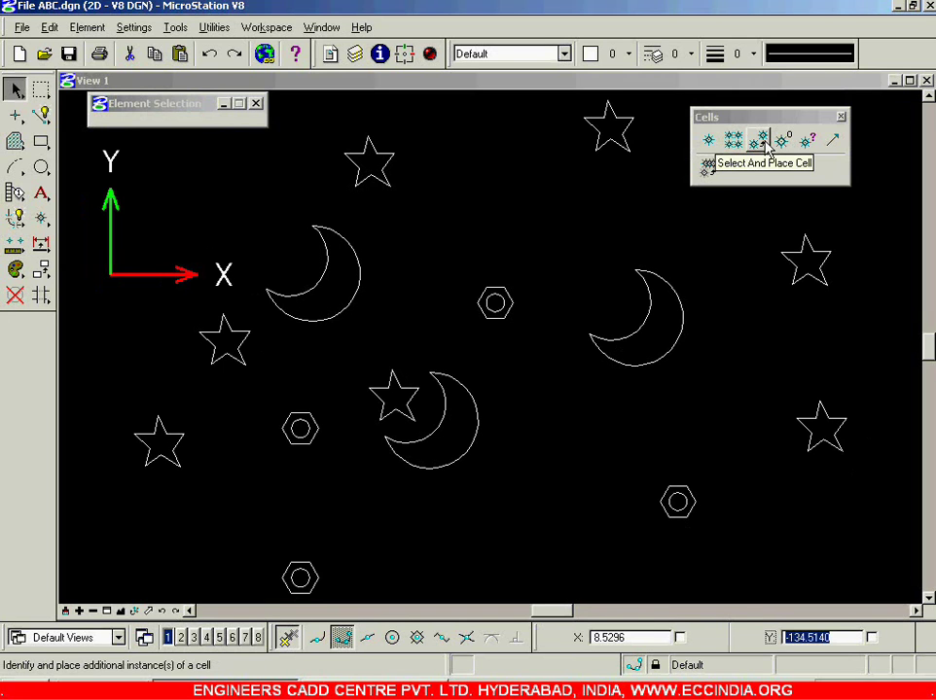
pyautogui.click(708, 140)
pyautogui.click(264, 126)
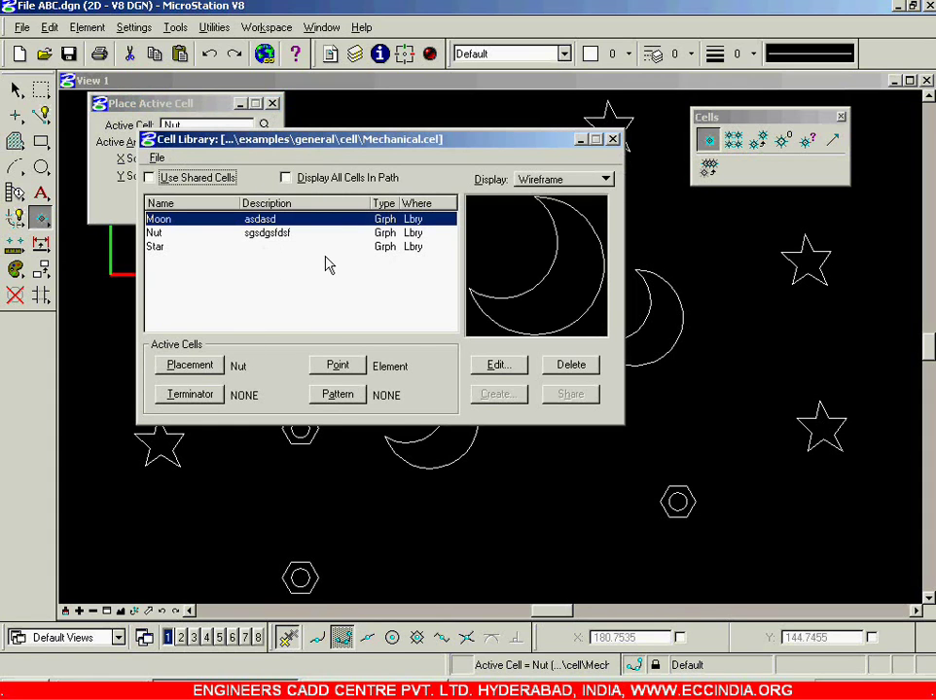
pyautogui.click(613, 140)
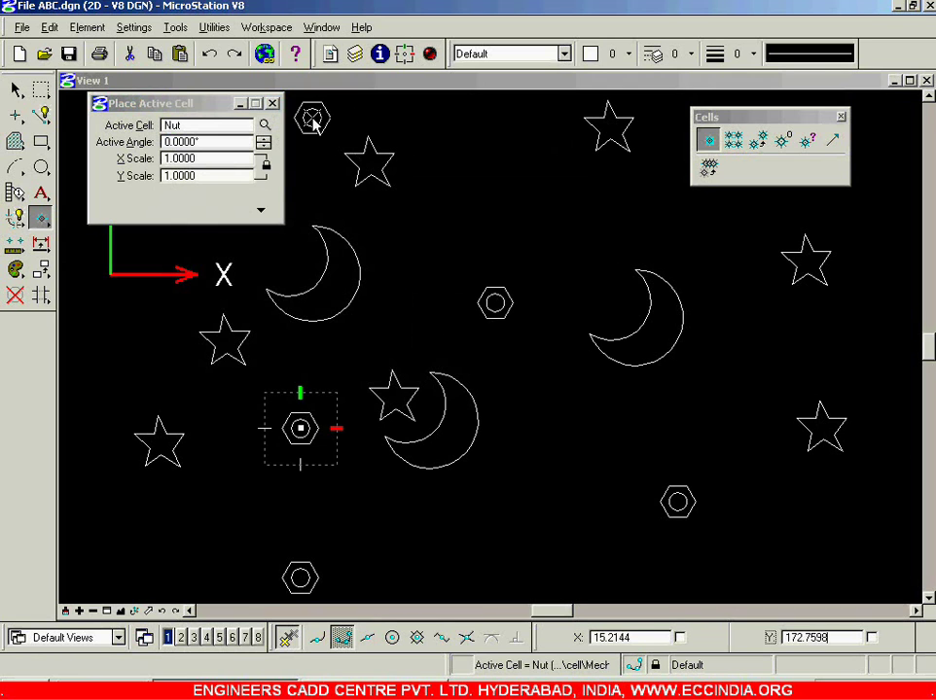
pyautogui.click(272, 103)
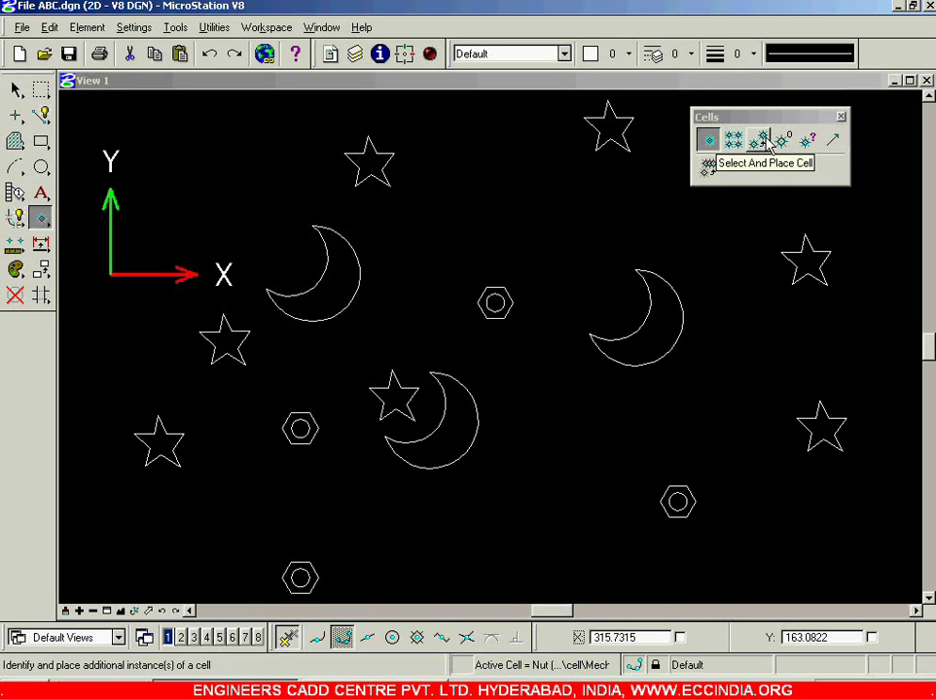
# Use Select and Place Cell on an existing Moon to place three more Moons above and beside the scattered cells
pyautogui.click(759, 141)
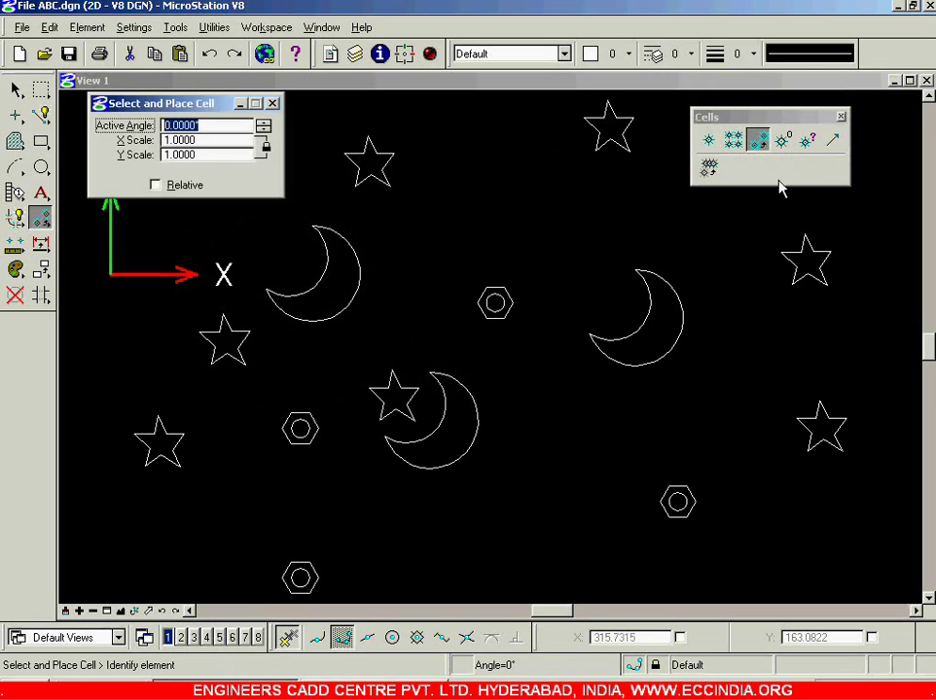
pyautogui.click(628, 365)
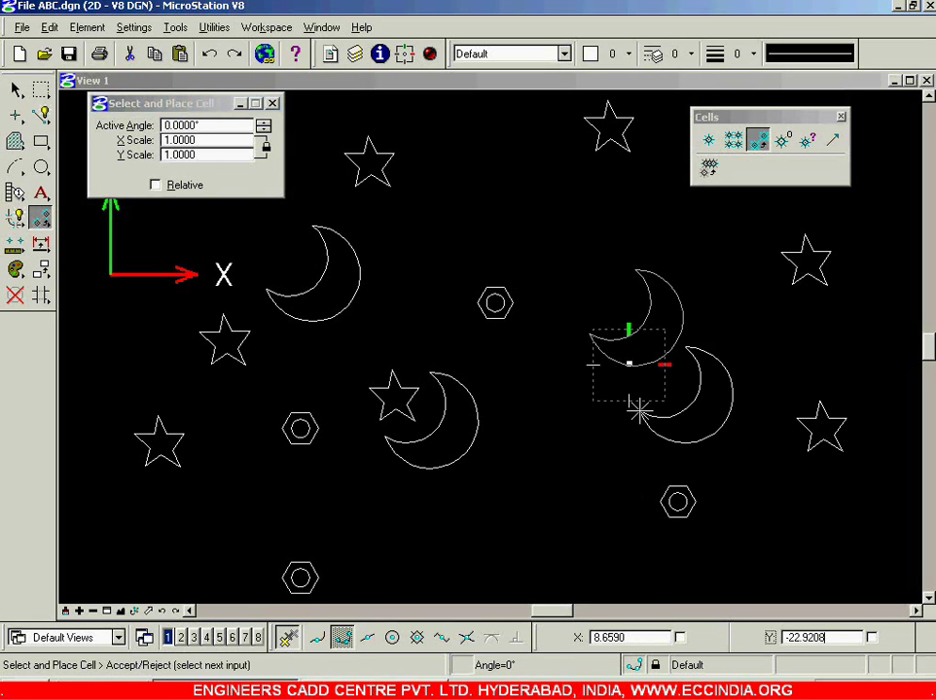
pyautogui.scroll(-3, 547, 436)
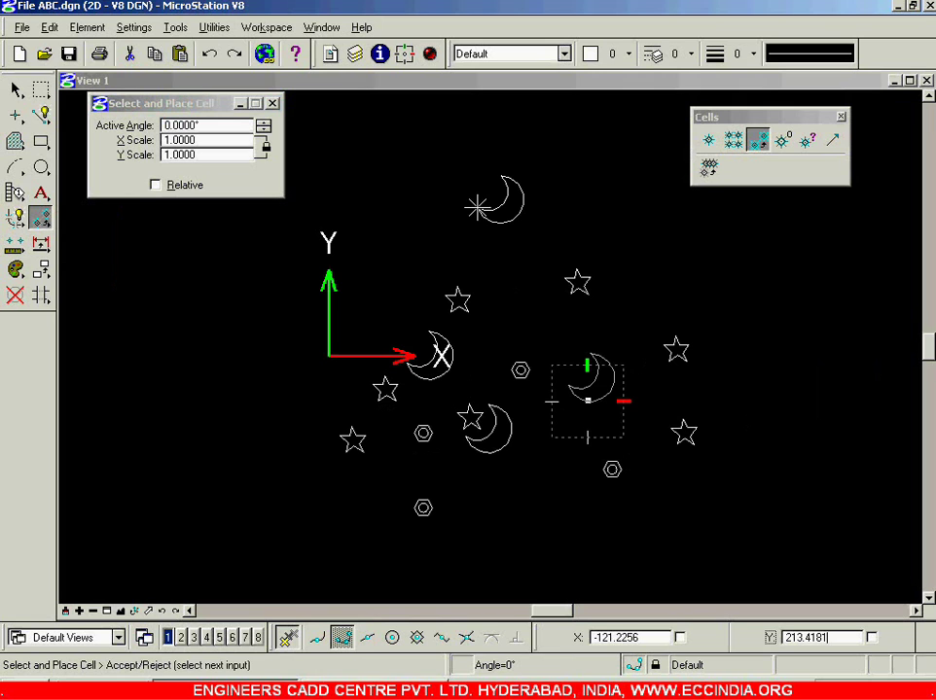
pyautogui.click(477, 207)
pyautogui.click(660, 255)
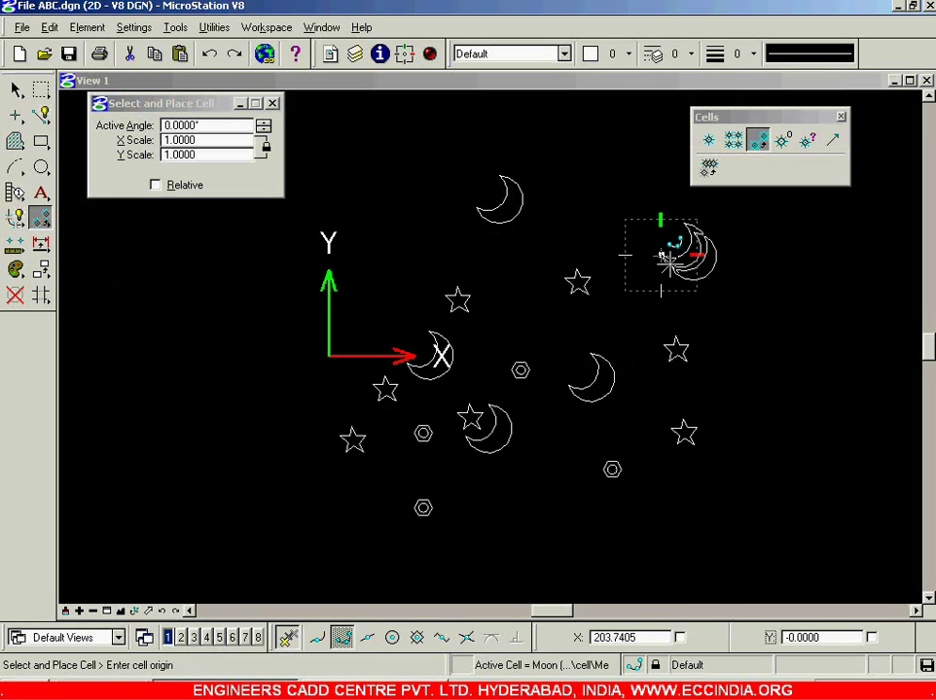
pyautogui.click(770, 309)
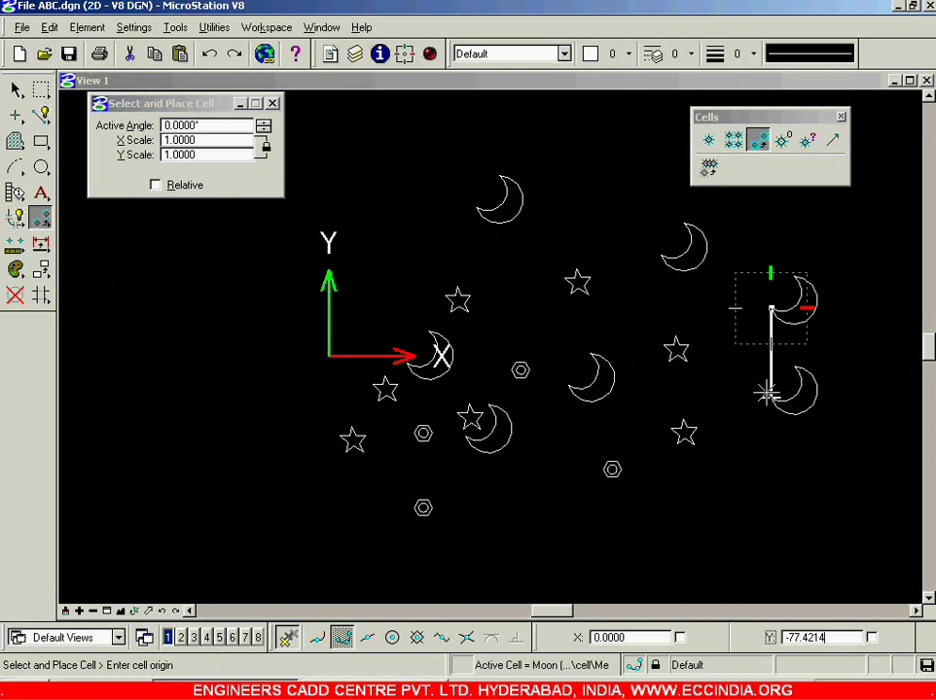
pyautogui.rightClick(777, 432)
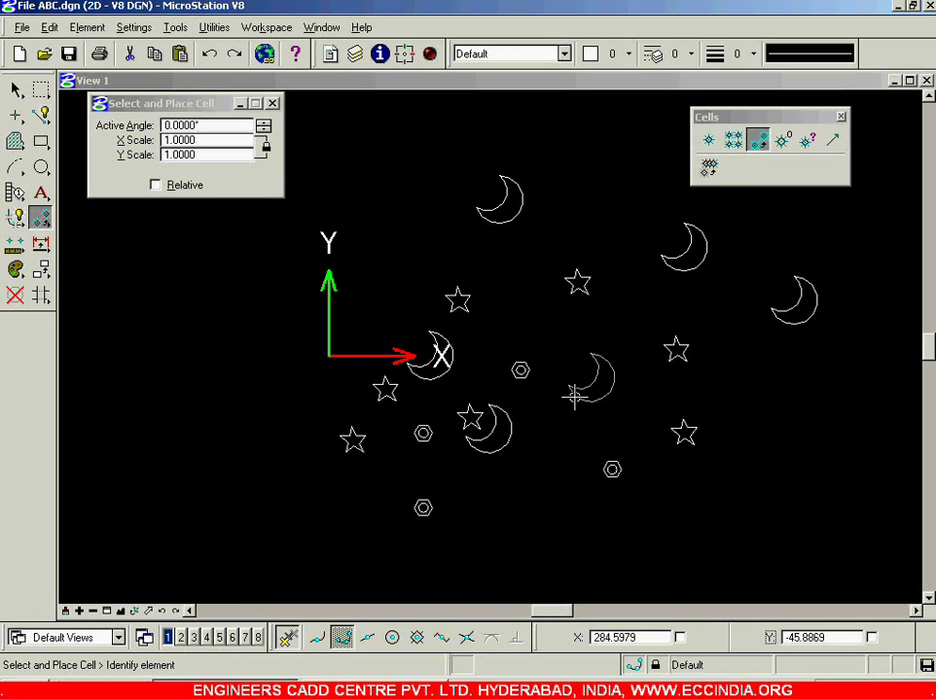
# Pick the existing central Nut with Select and Place Cell and place five more Nuts at scattered points around the drawing
pyautogui.scroll(5, 530, 378)
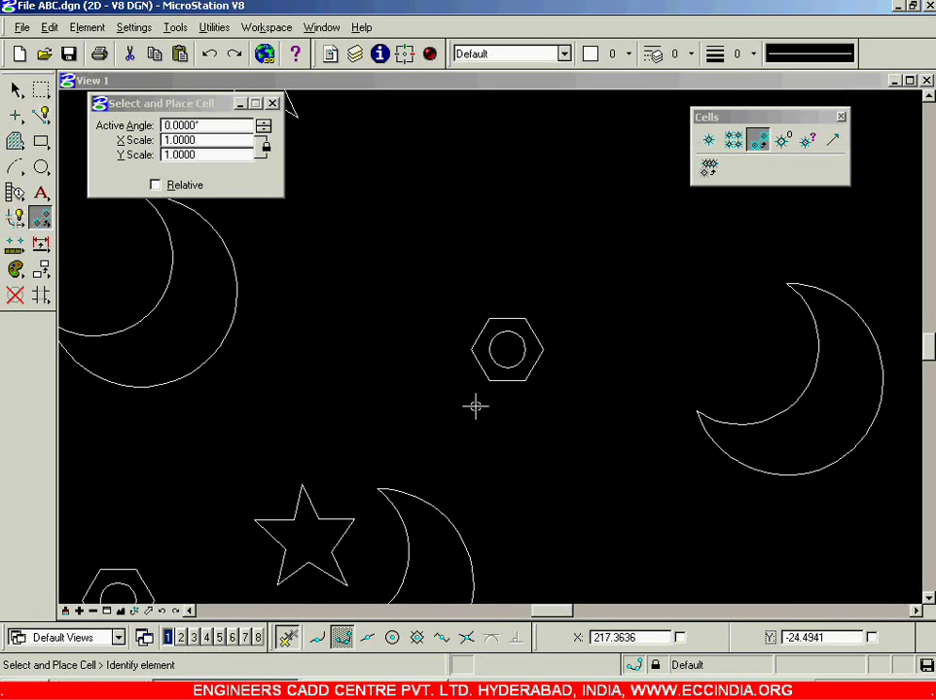
pyautogui.scroll(-3, 410, 442)
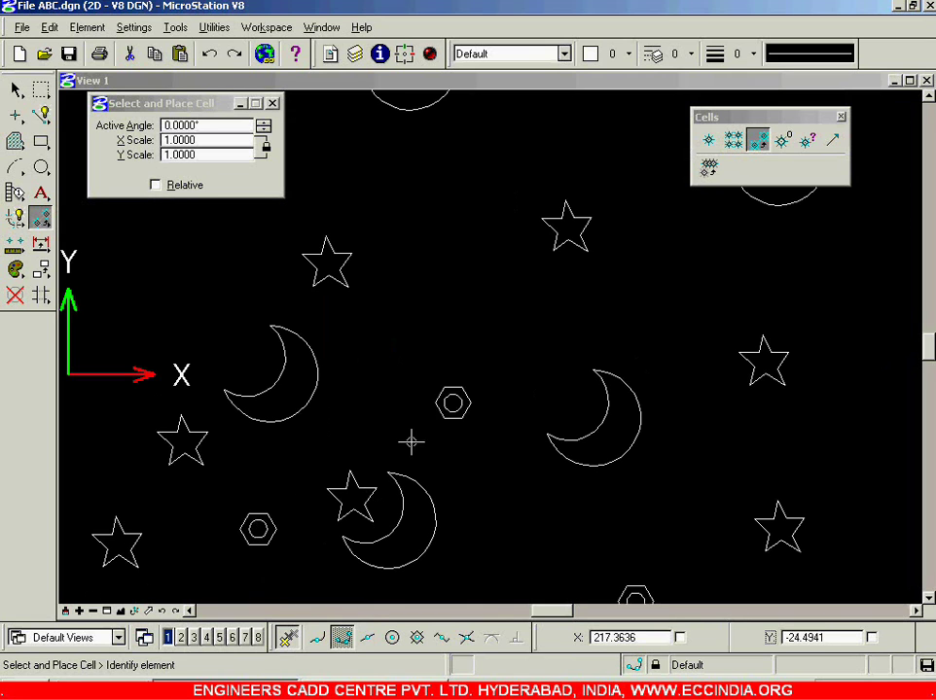
pyautogui.click(451, 412)
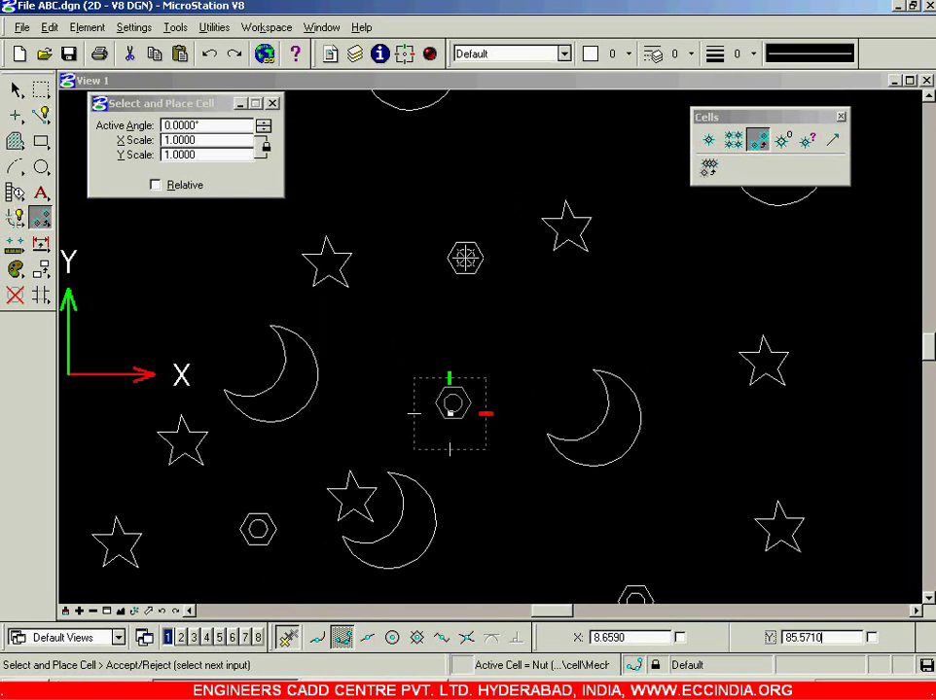
pyautogui.click(450, 410)
pyautogui.click(460, 237)
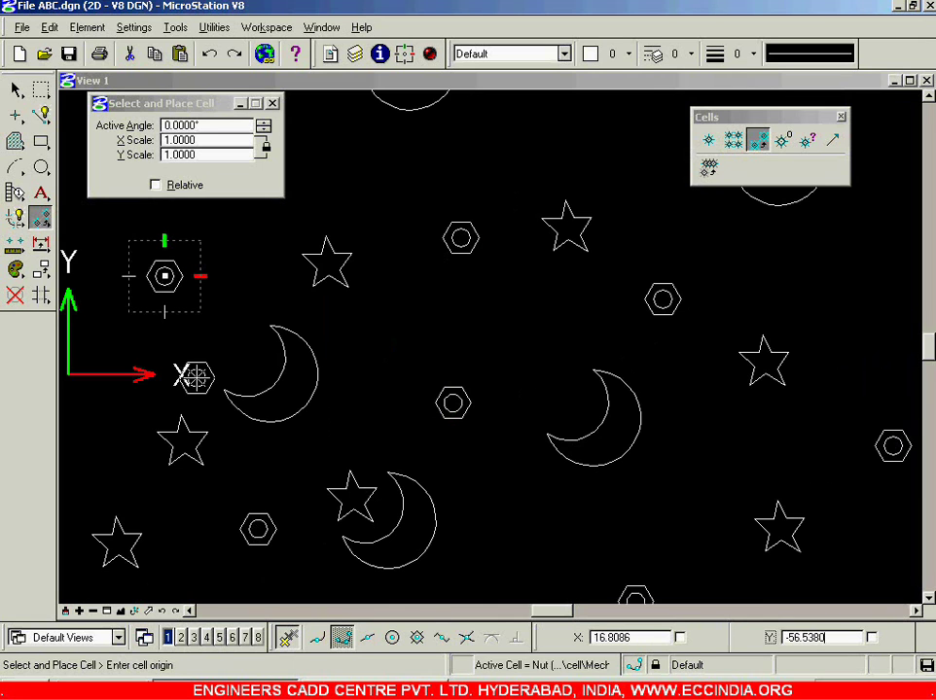
pyautogui.scroll(-6, 334, 355)
pyautogui.scroll(3, 263, 382)
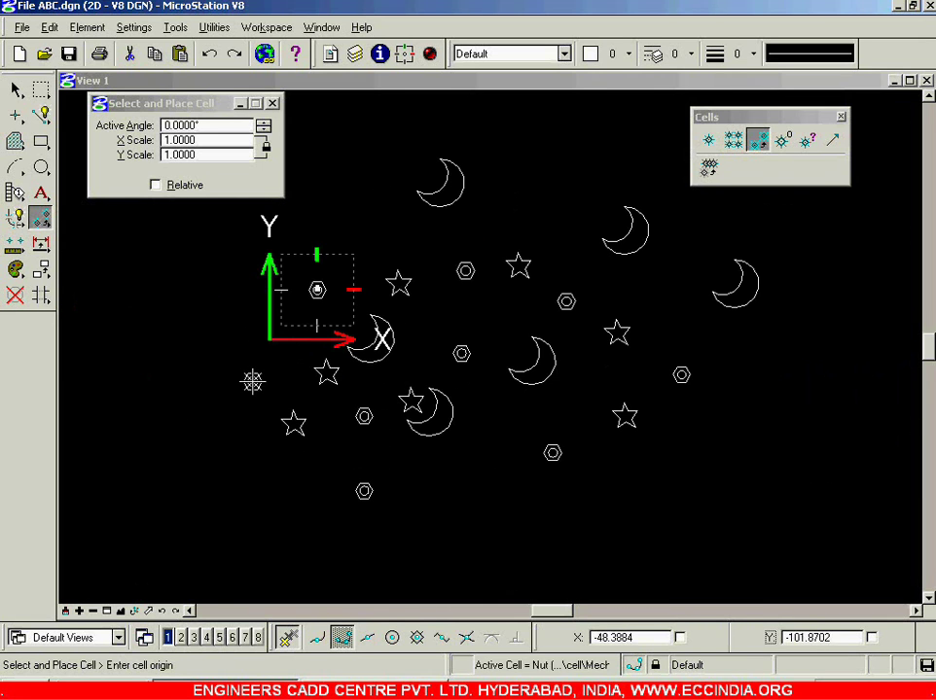
pyautogui.click(317, 289)
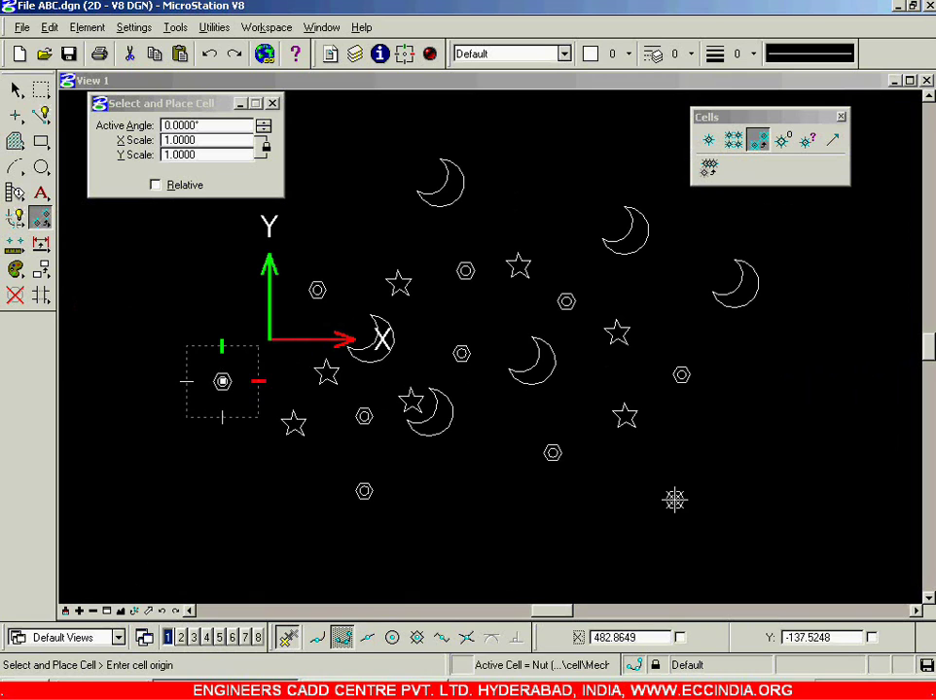
pyautogui.rightClick(707, 467)
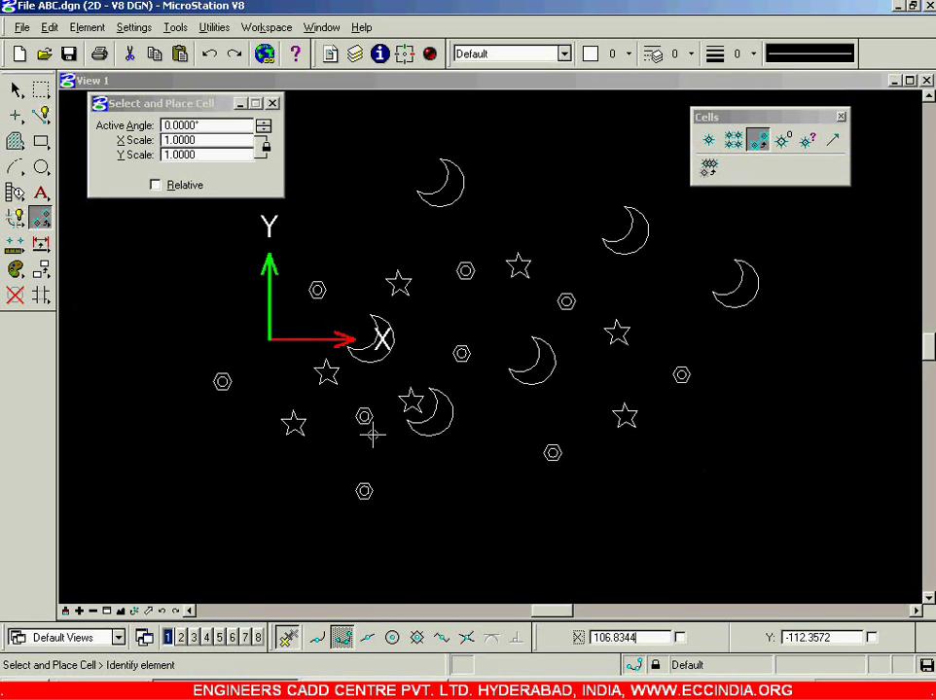
# Pick an existing Star with Select and Place Cell and place three more Stars in the lower area of the drawing
pyautogui.scroll(3, 368, 457)
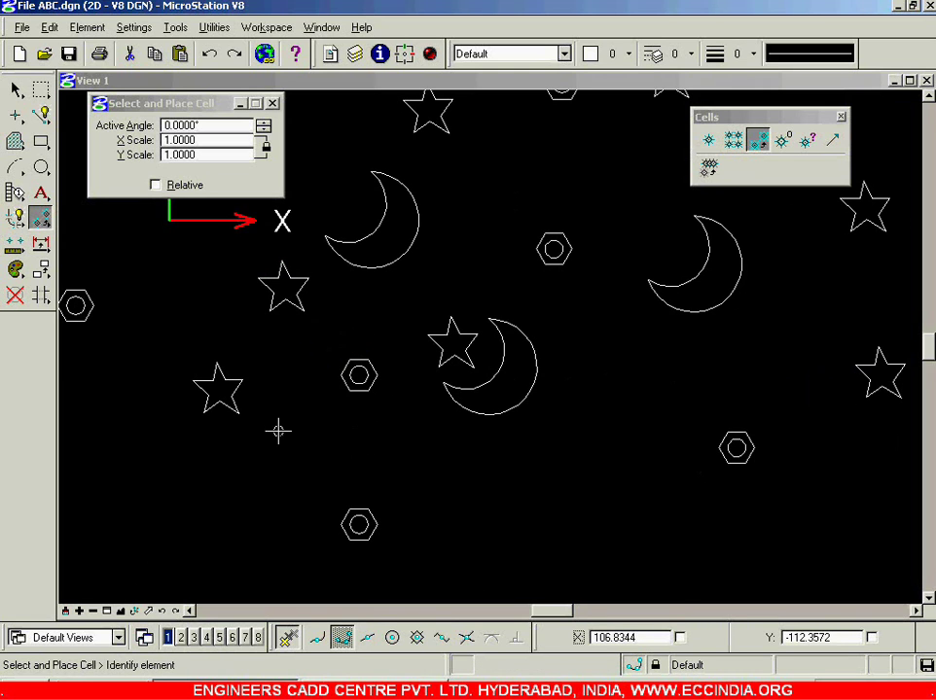
pyautogui.click(230, 399)
pyautogui.click(483, 467)
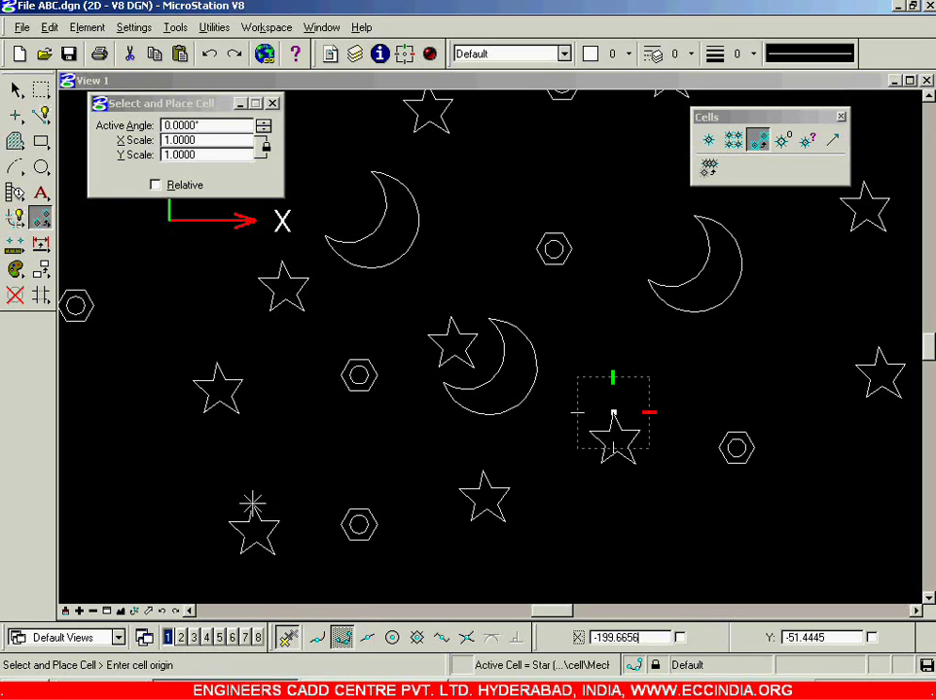
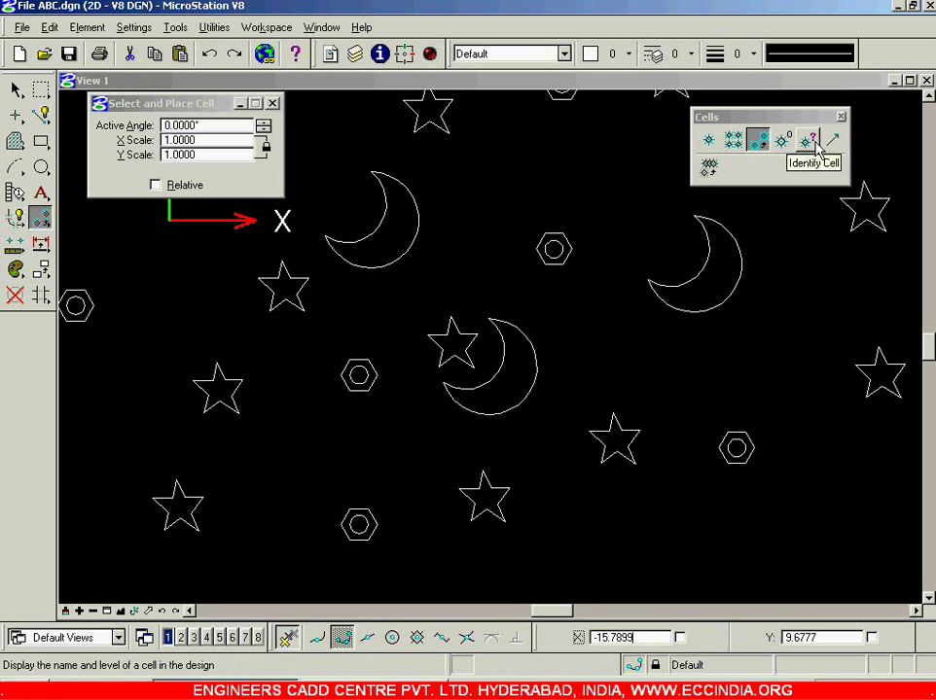
pyautogui.click(811, 142)
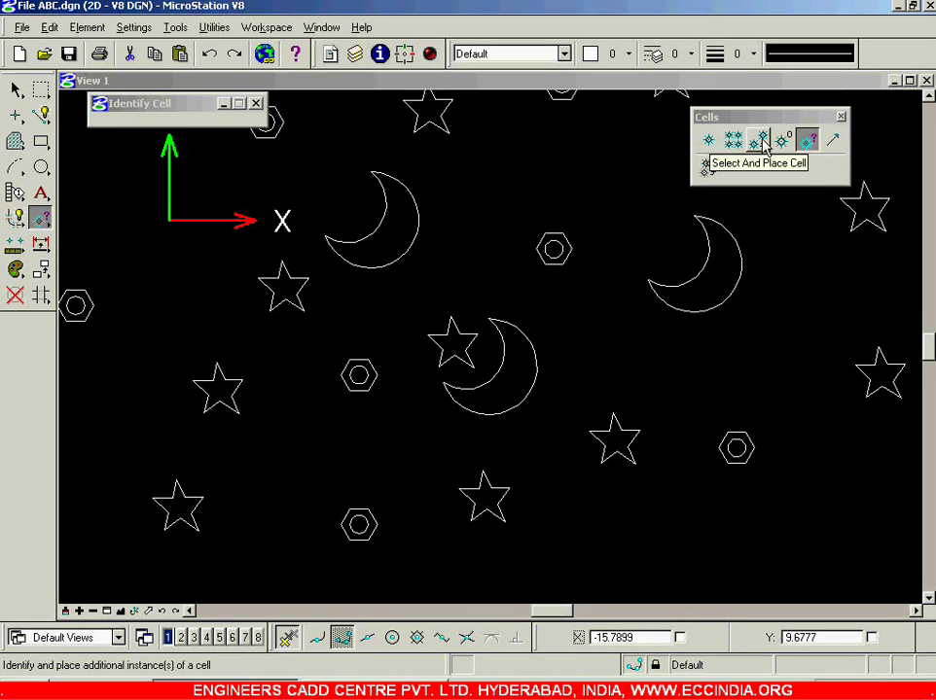
pyautogui.click(759, 142)
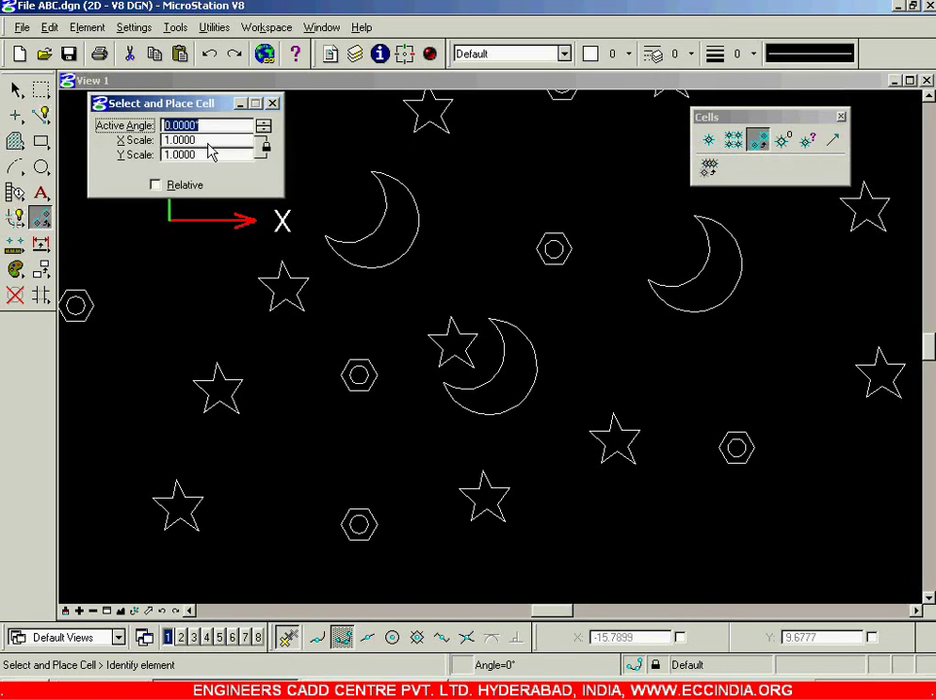
pyautogui.moveTo(199, 105); pyautogui.dragTo(259, 145)
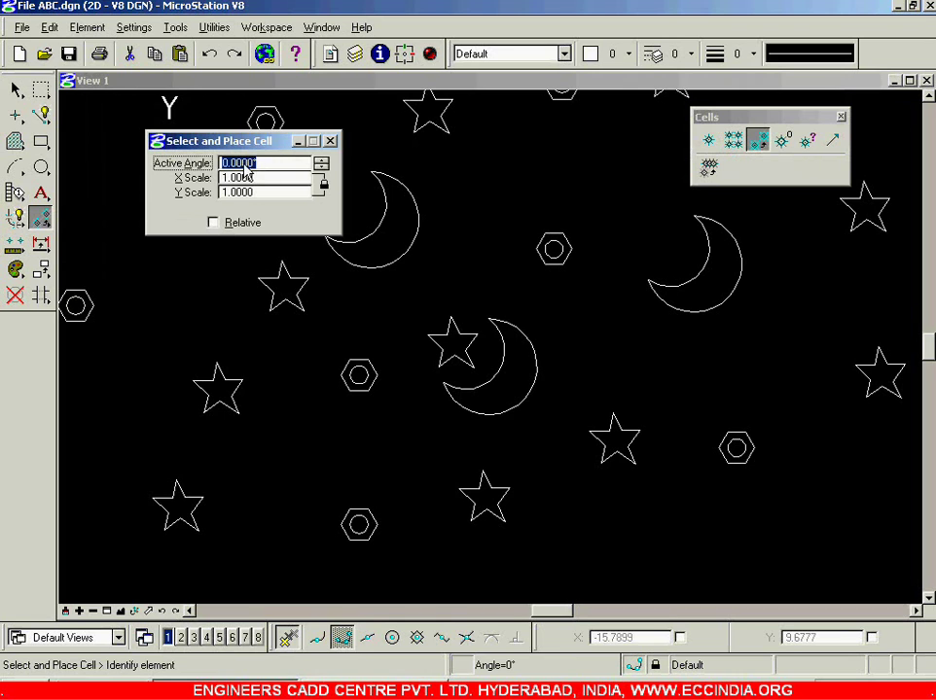
pyautogui.click(331, 142)
pyautogui.click(709, 140)
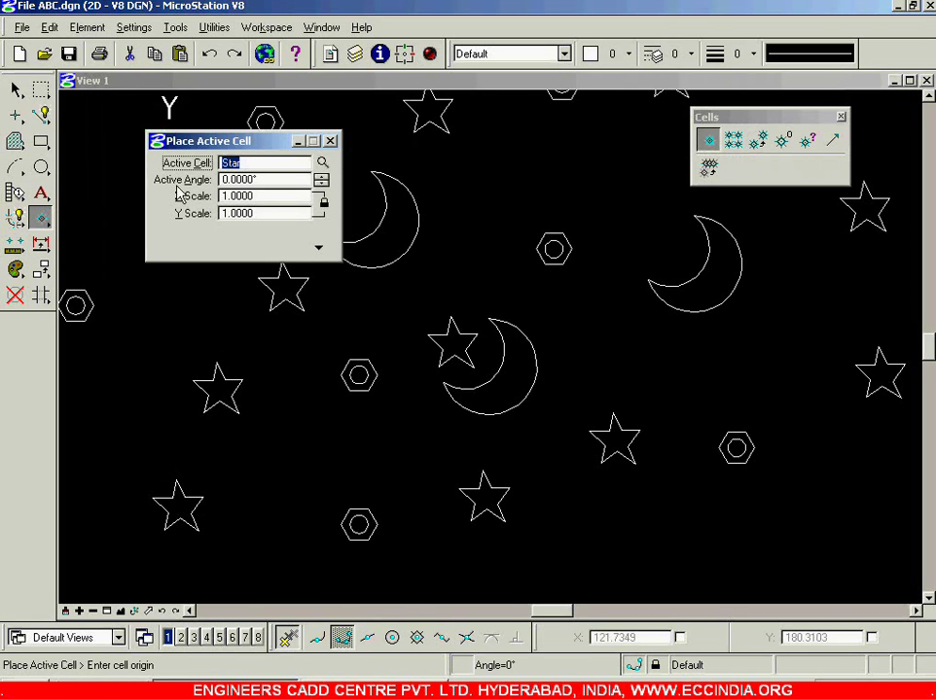
pyautogui.click(330, 142)
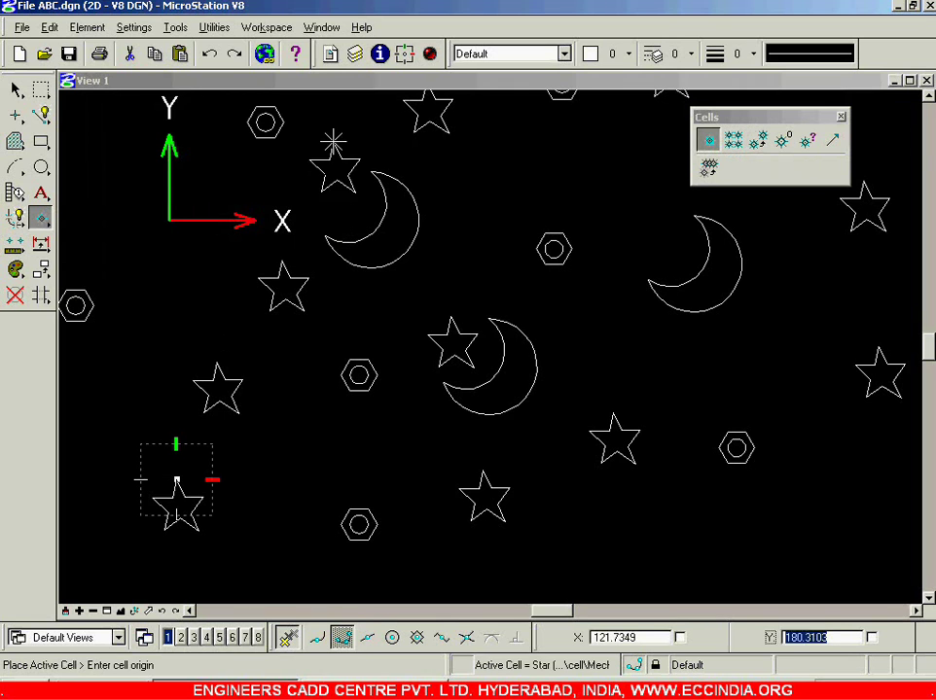
pyautogui.click(176, 479)
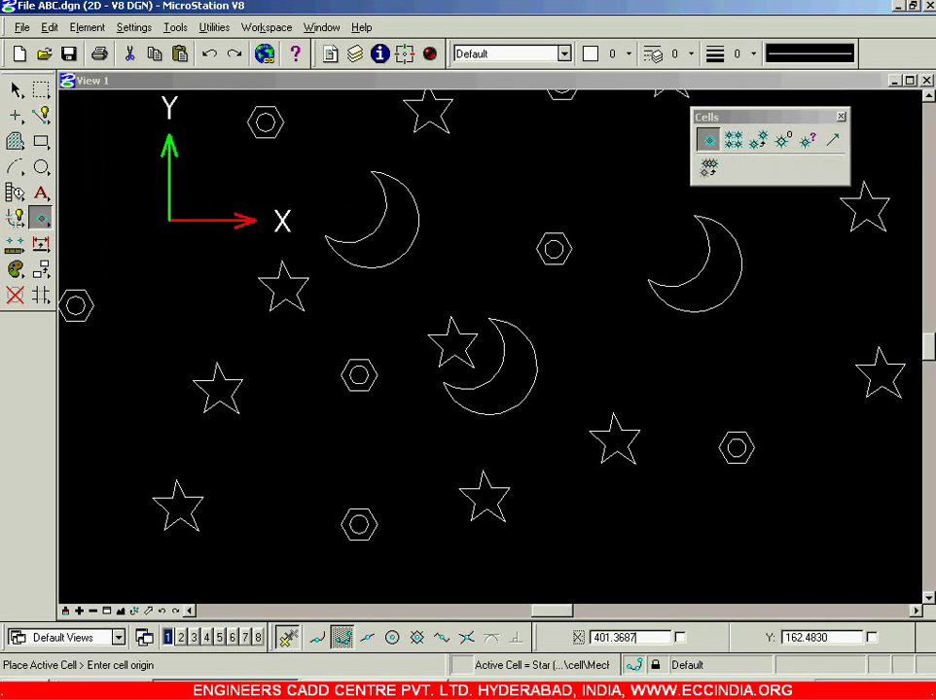
# Use Identify Cell to query the names and levels of a Moon, a Nut and a Star in the drawing
pyautogui.click(806, 142)
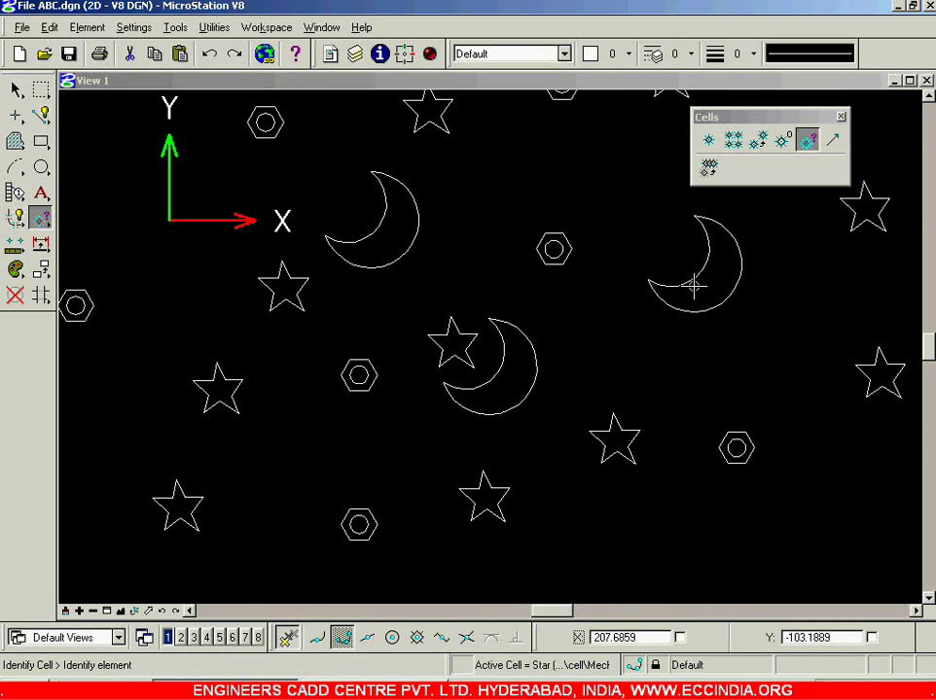
pyautogui.click(412, 249)
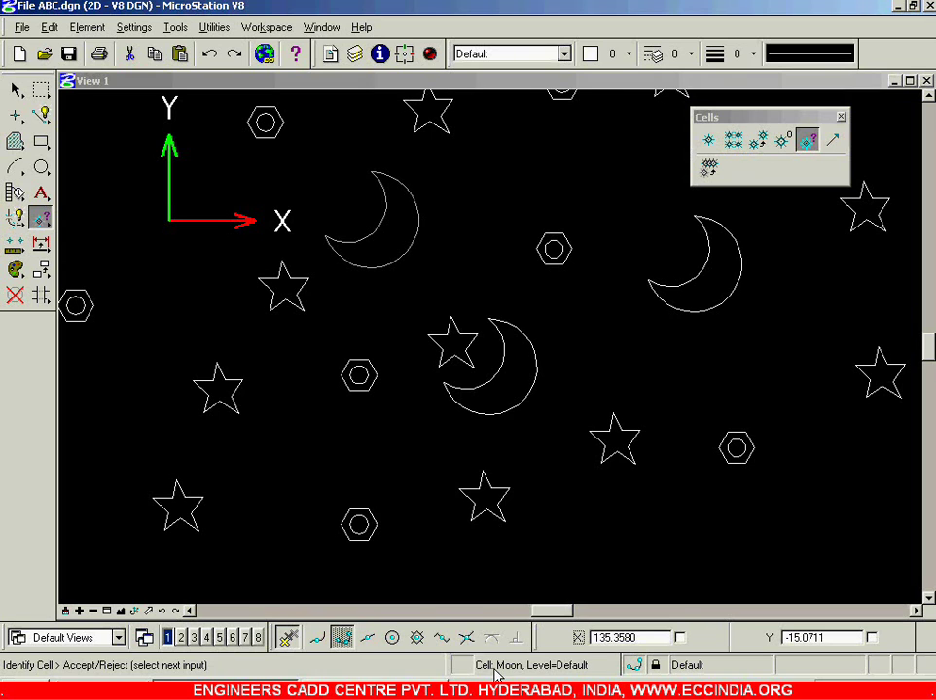
pyautogui.click(813, 142)
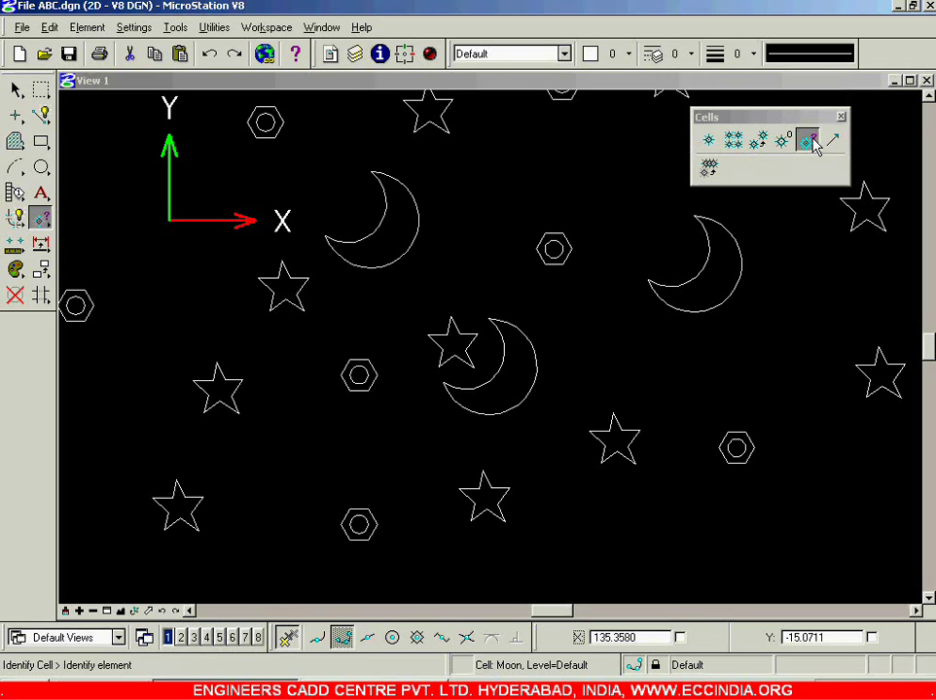
pyautogui.click(359, 512)
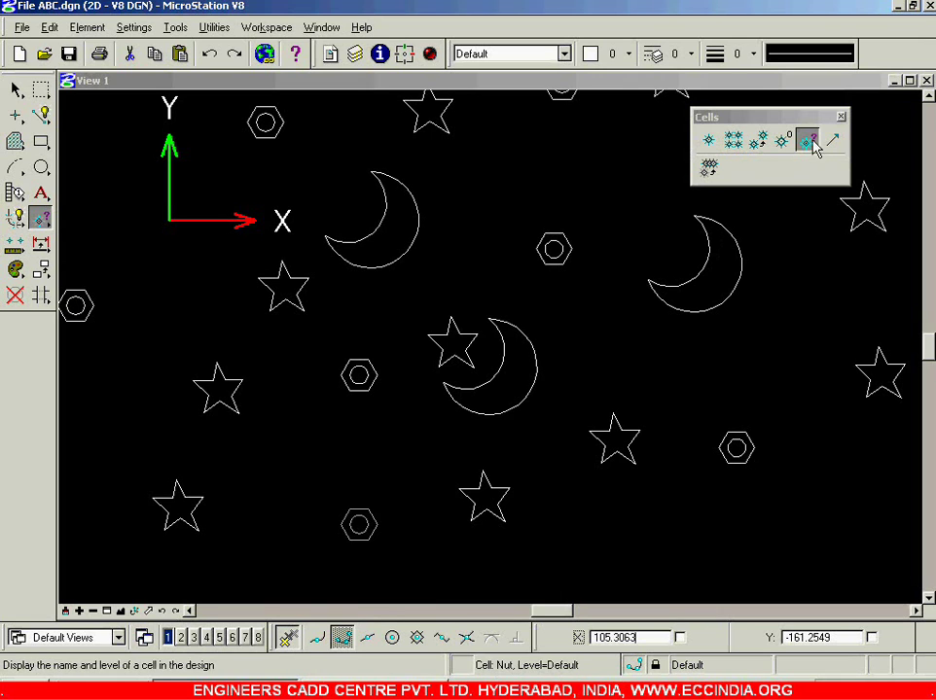
pyautogui.click(216, 382)
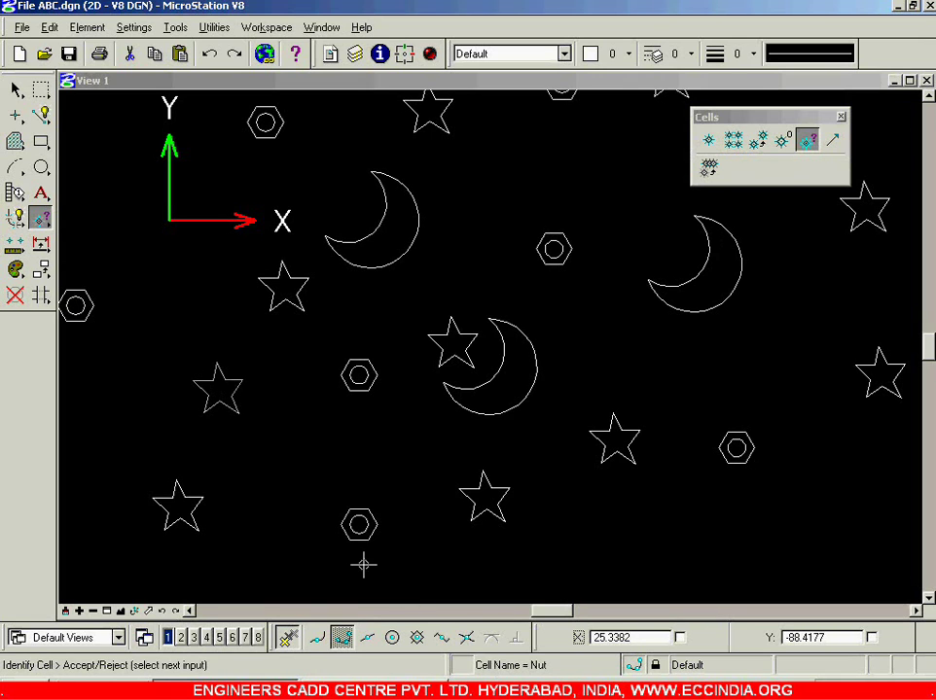
pyautogui.click(266, 416)
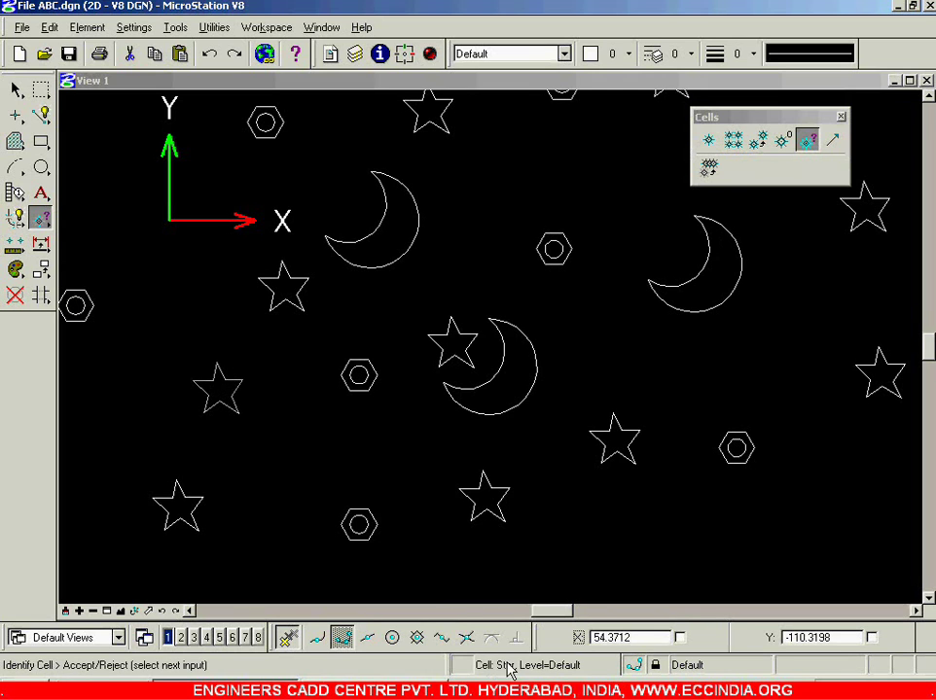
pyautogui.click(806, 141)
# Draw a single long, gently rising SmartLine in the empty area below the scattered cells
pyautogui.scroll(-5, 251, 203)
pyautogui.scroll(4, 332, 398)
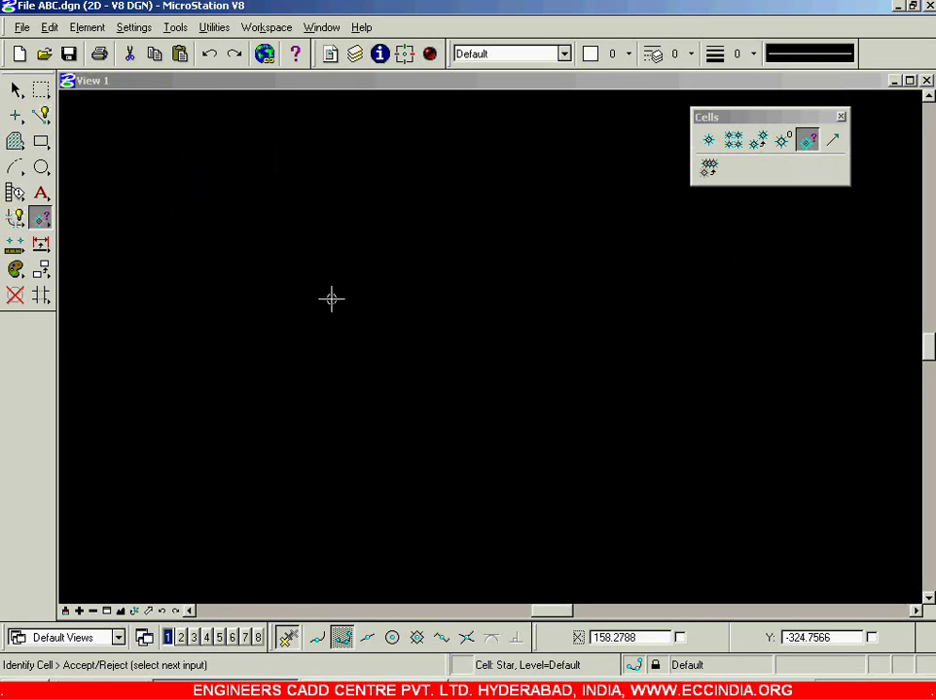
pyautogui.scroll(-4, 331, 298)
pyautogui.click(119, 611)
pyautogui.scroll(-3, 309, 480)
pyautogui.scroll(5, 326, 560)
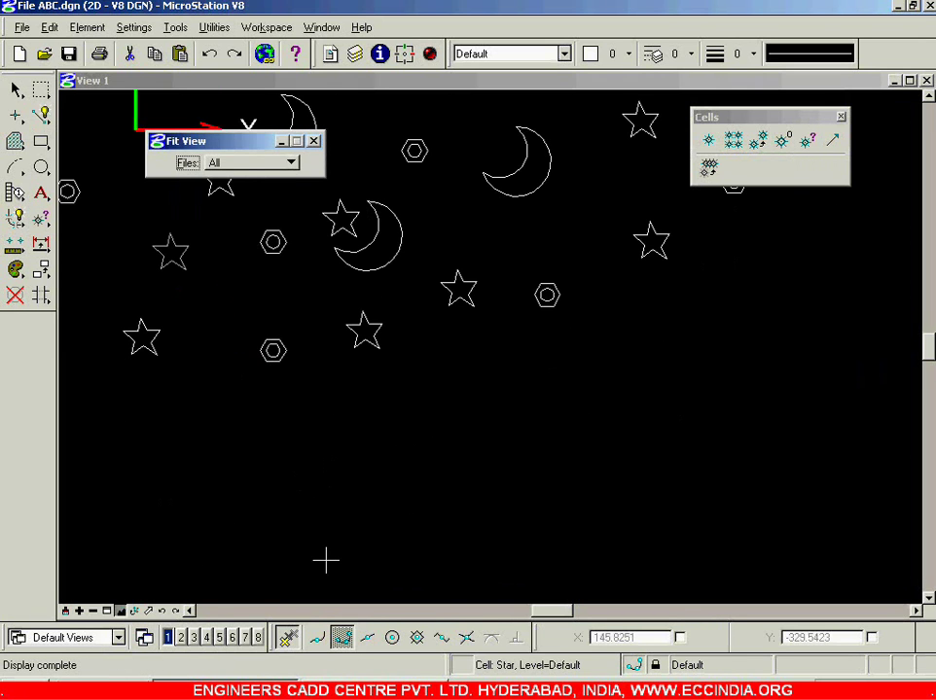
pyautogui.click(41, 115)
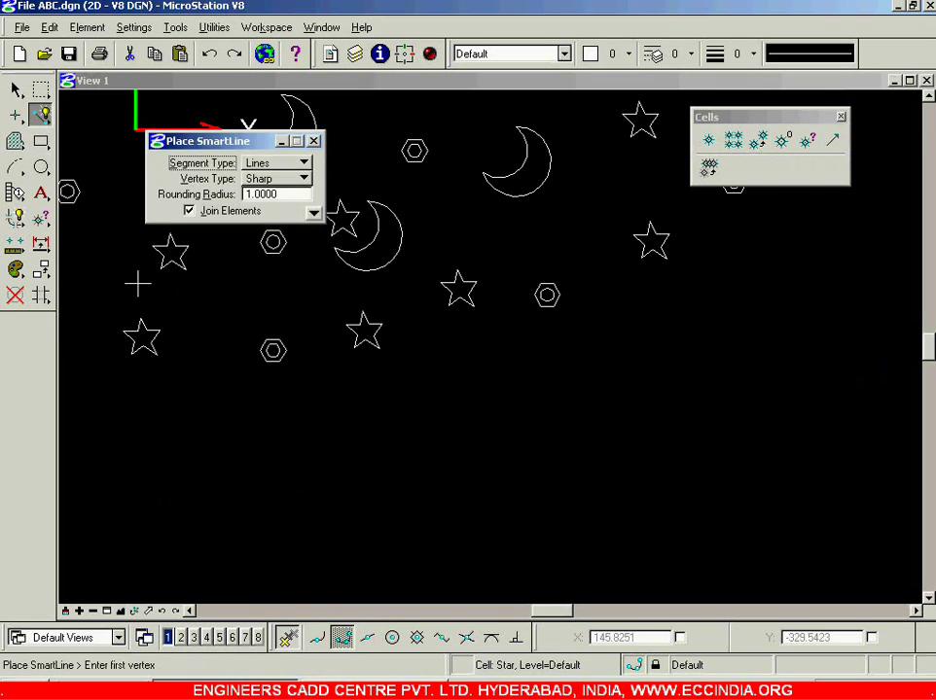
pyautogui.click(279, 555)
pyautogui.click(654, 454)
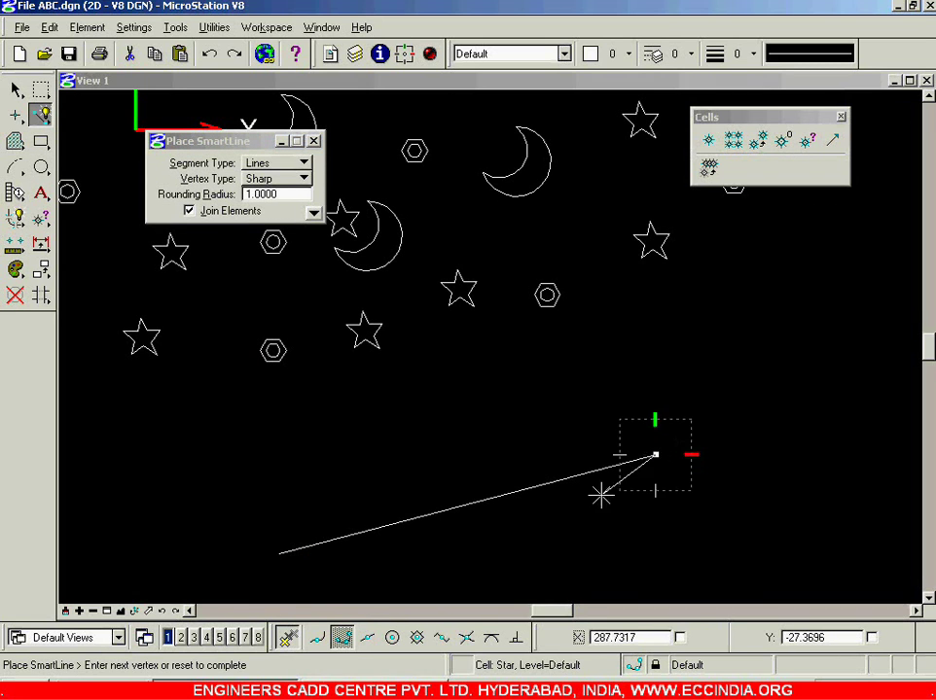
pyautogui.rightClick(601, 496)
# Start Place Active Line Terminator and make the Nut cell from the Mechanical.cel library the active terminator
pyautogui.click(830, 141)
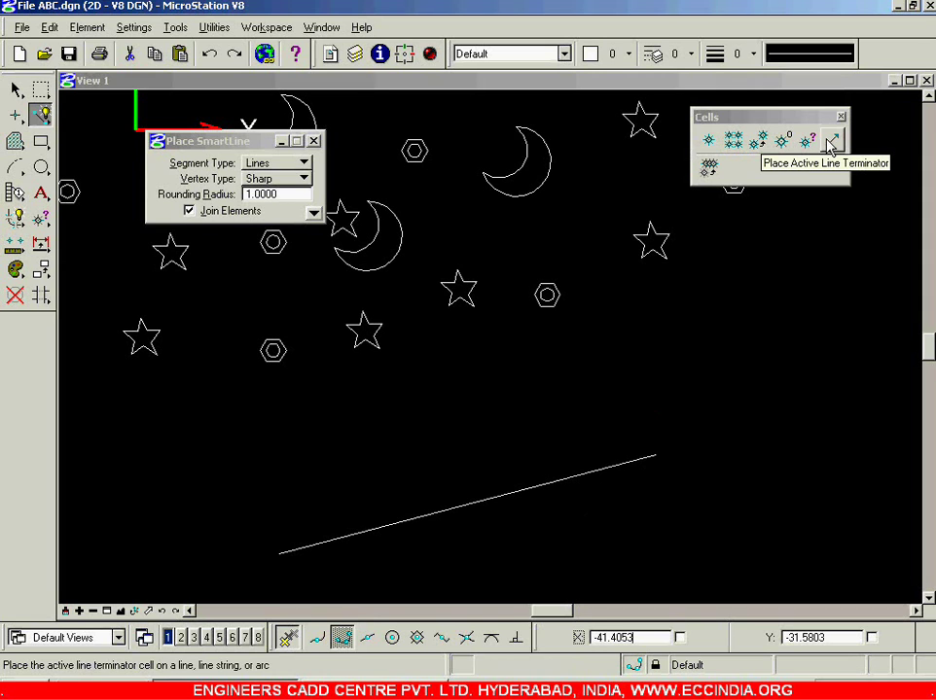
pyautogui.click(829, 143)
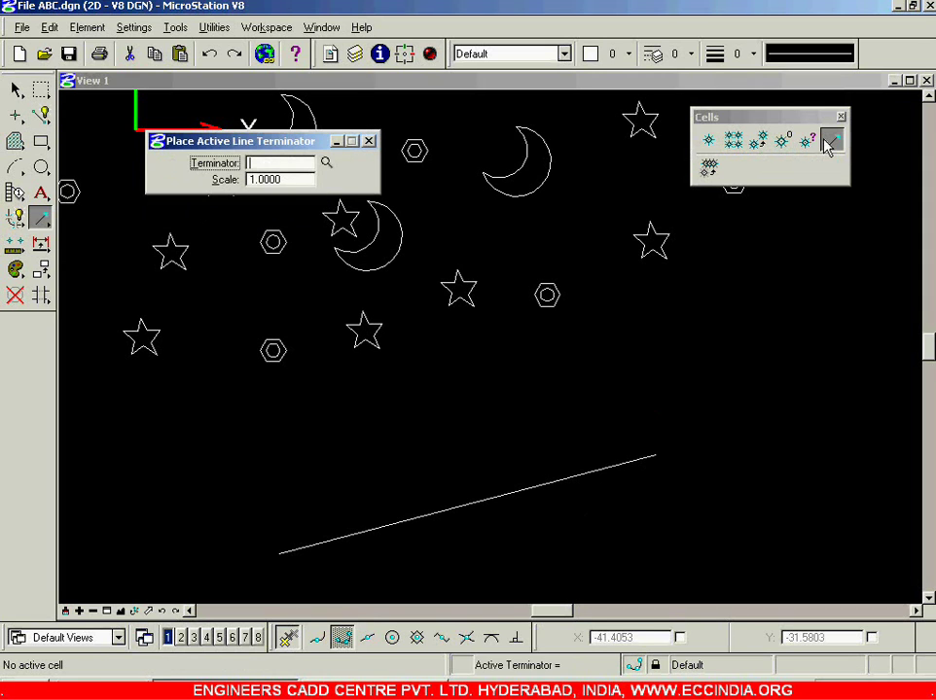
pyautogui.click(326, 162)
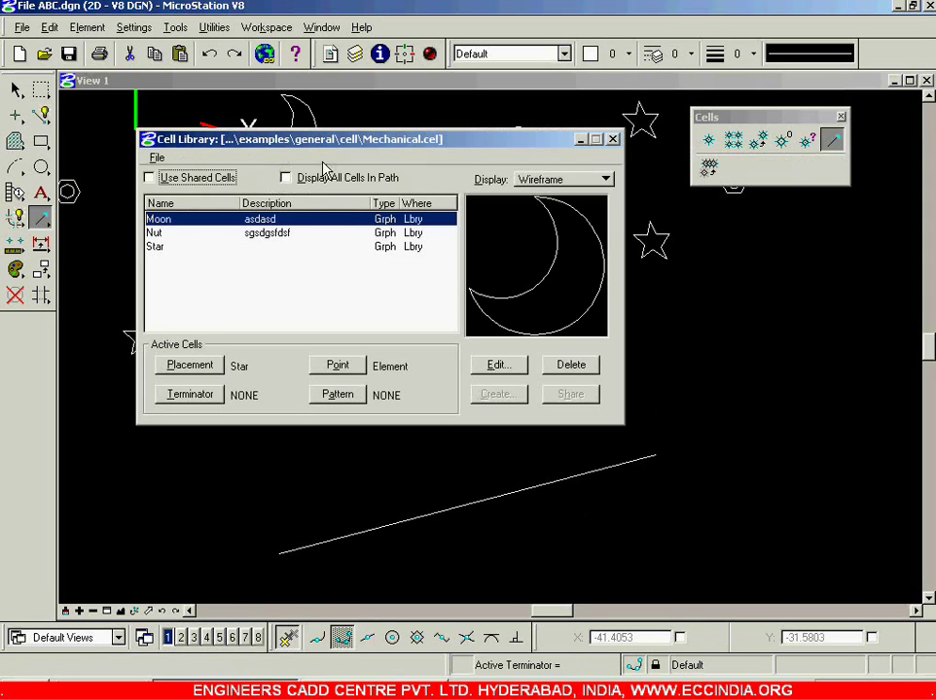
pyautogui.click(167, 235)
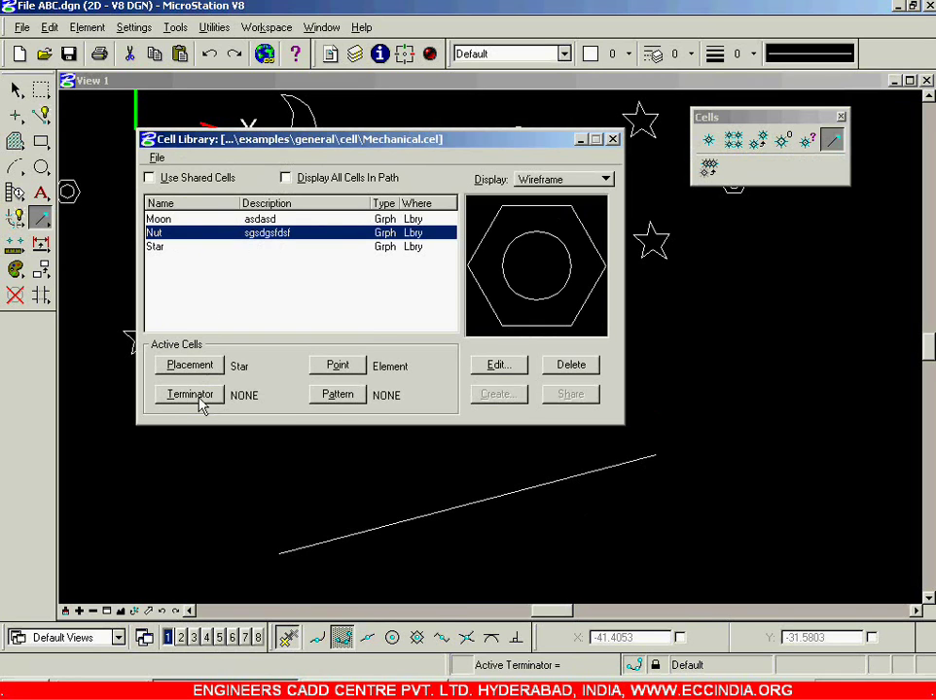
pyautogui.click(835, 140)
pyautogui.click(192, 401)
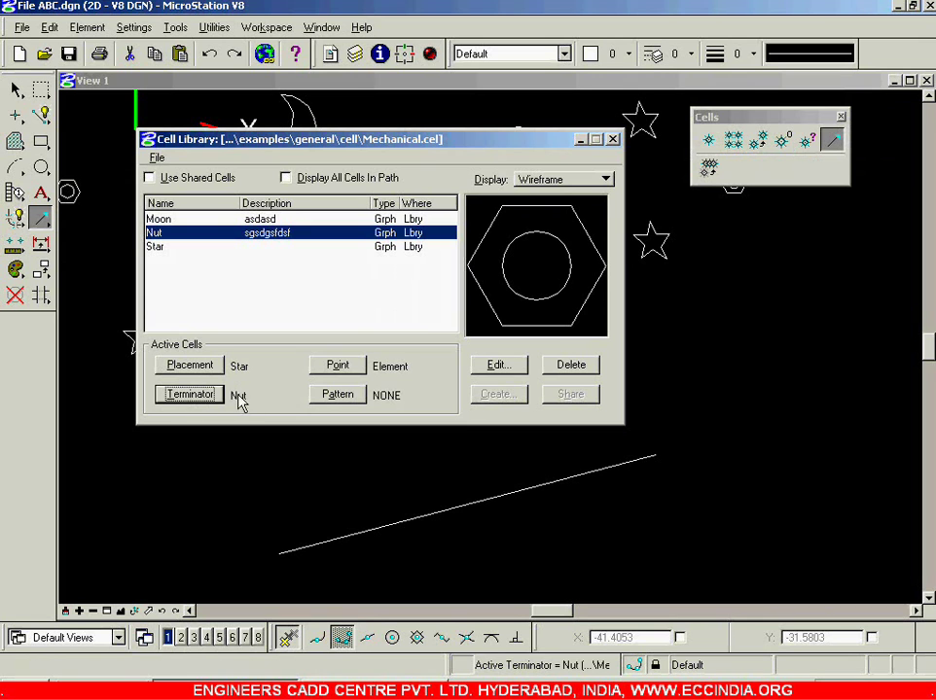
pyautogui.click(612, 140)
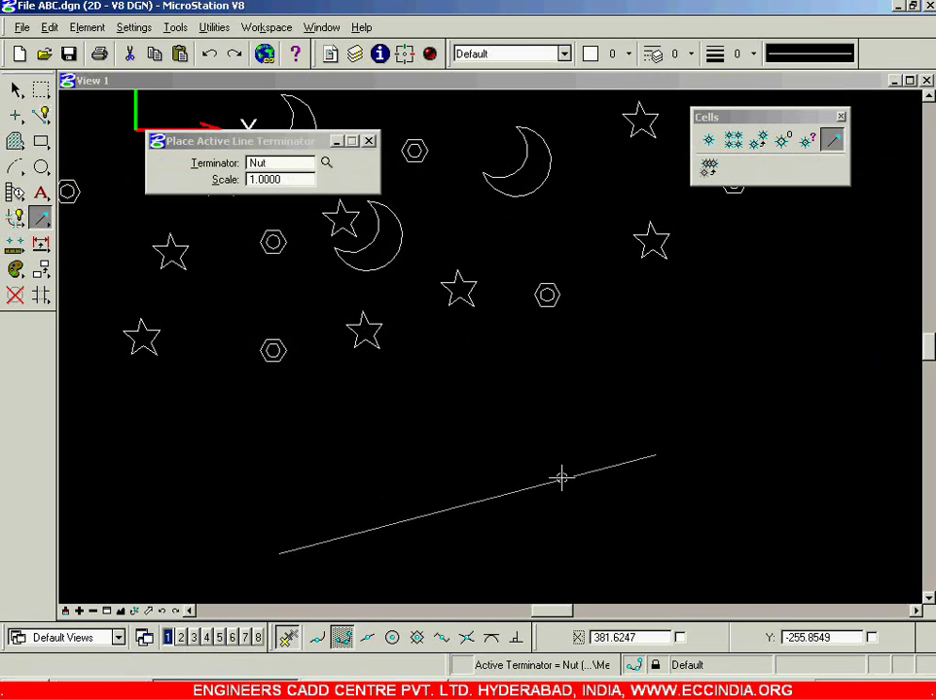
# Place a Nut terminator at scale 1 on each end of the long sloping line
pyautogui.click(597, 475)
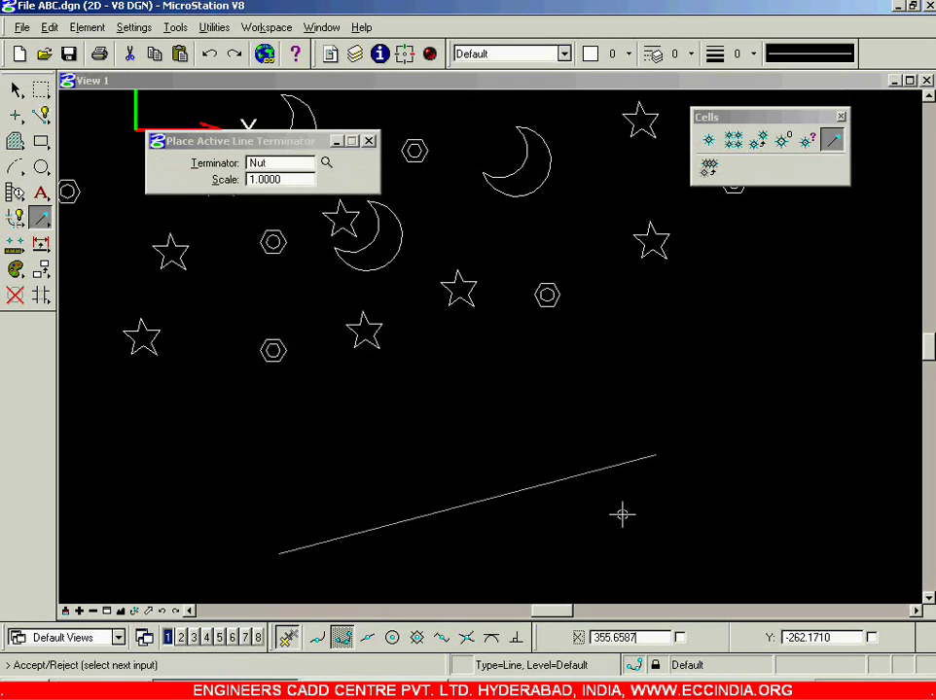
pyautogui.click(616, 520)
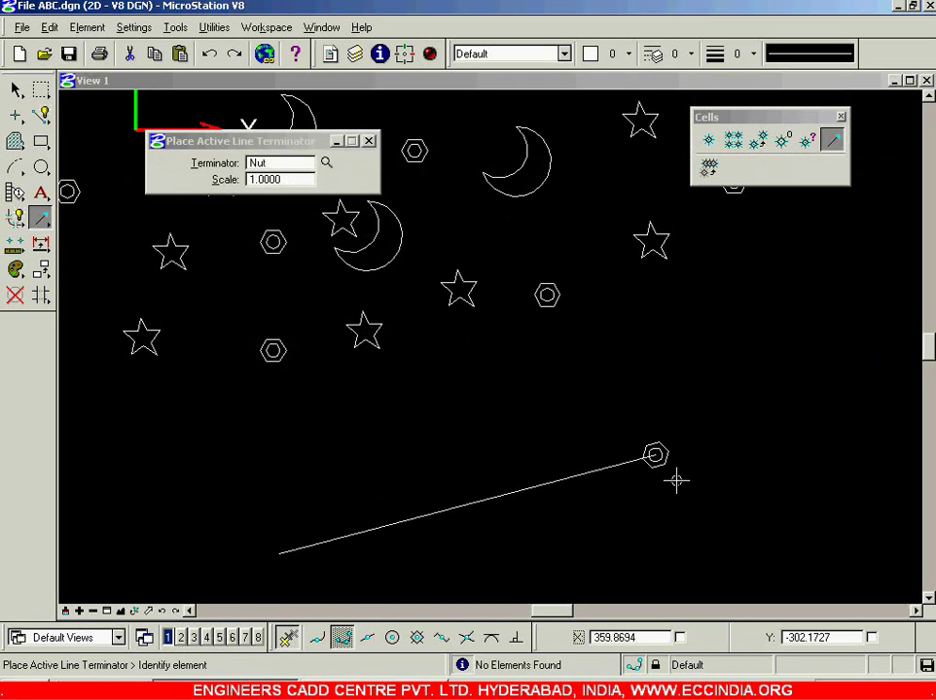
pyautogui.scroll(3, 656, 468)
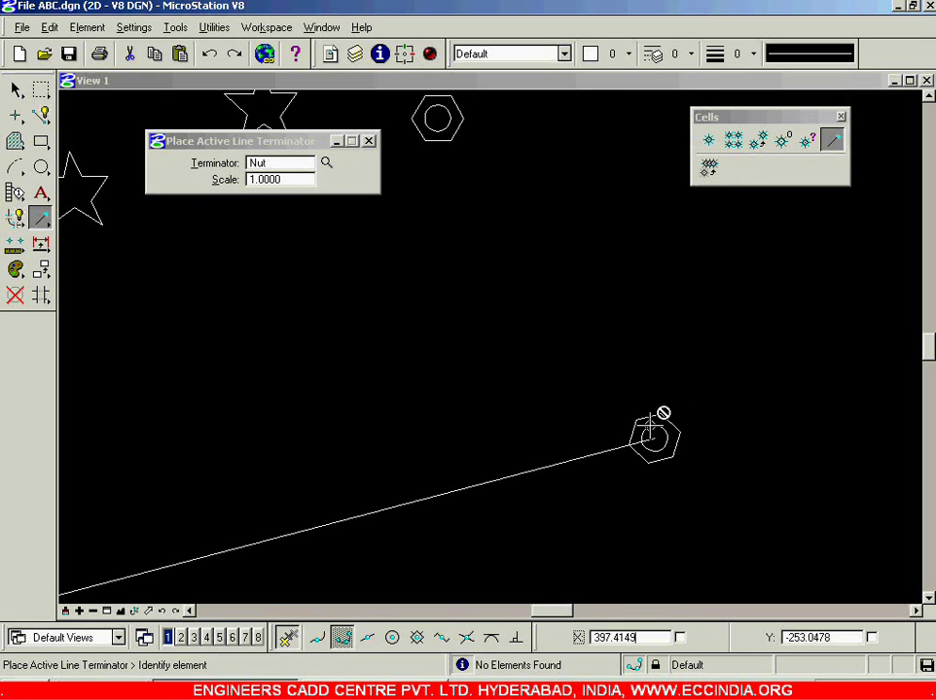
pyautogui.scroll(-3, 611, 389)
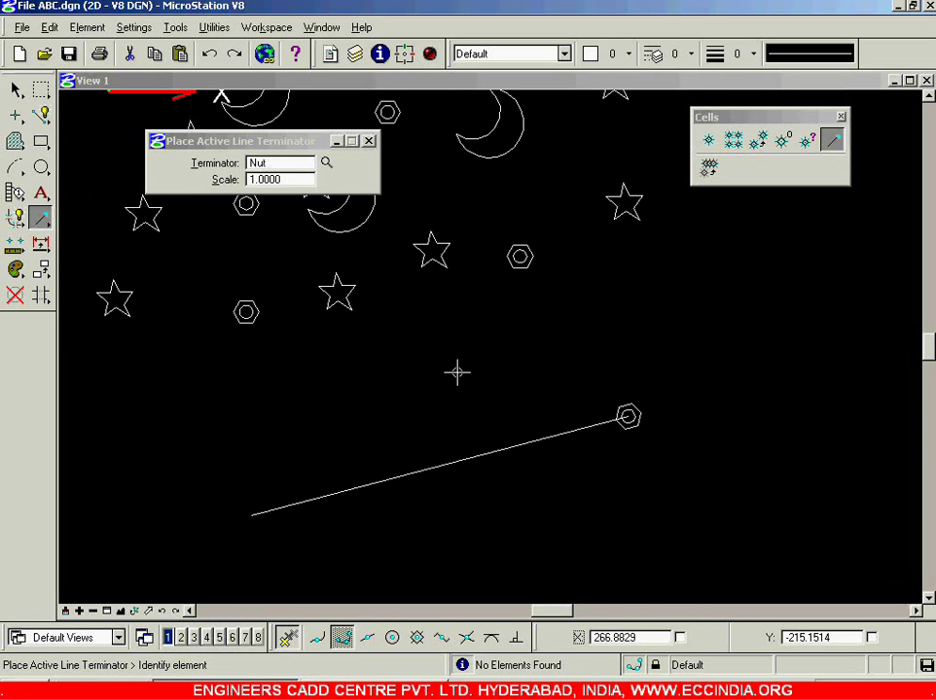
pyautogui.click(269, 507)
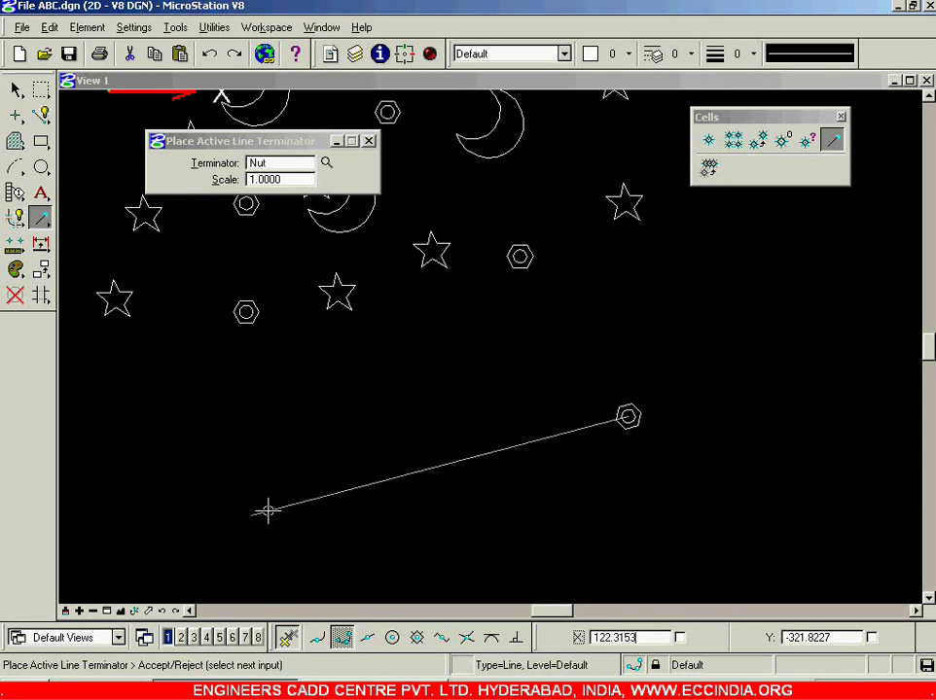
pyautogui.click(282, 409)
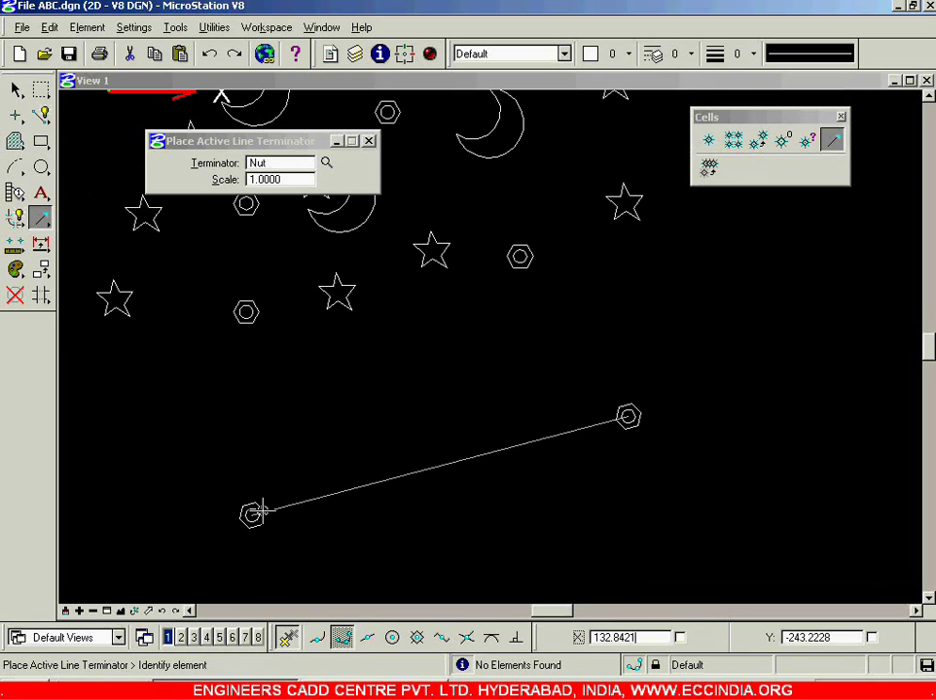
# Draw three separate SmartLines beside the terminated line: two steep ones to its right and a short diagonal one beneath its upper end
pyautogui.click(41, 115)
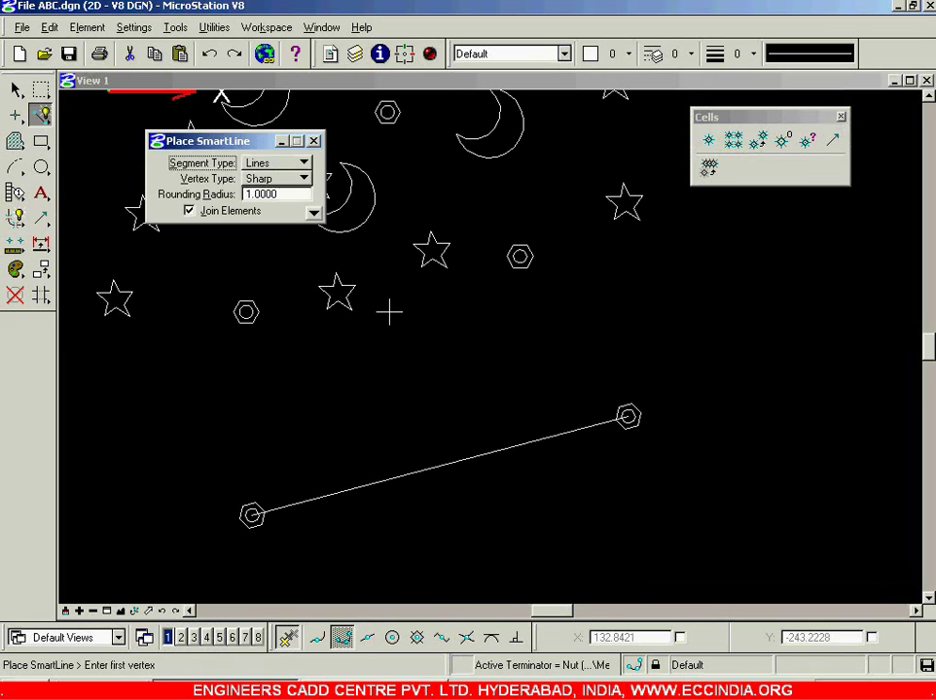
pyautogui.click(714, 347)
pyautogui.click(776, 513)
pyautogui.rightClick(827, 444)
pyautogui.click(821, 366)
pyautogui.click(854, 494)
pyautogui.rightClick(861, 428)
pyautogui.click(665, 490)
pyautogui.click(581, 548)
pyautogui.rightClick(564, 478)
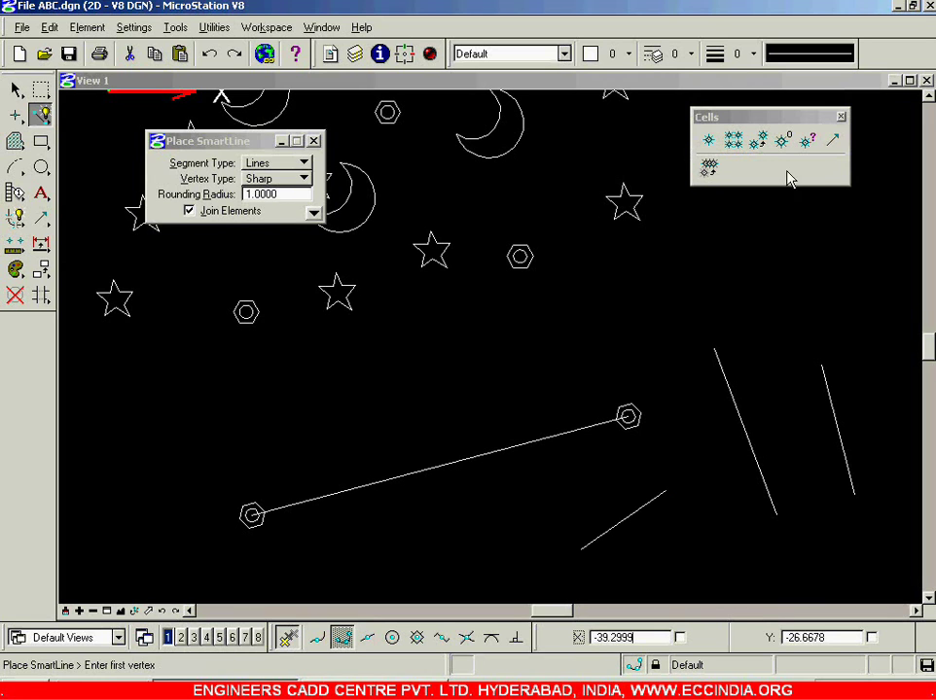
# Place Nut terminators on both ends of the longer steep line and the upper end of the short diagonal line, and end the placement
pyautogui.click(832, 140)
pyautogui.click(721, 359)
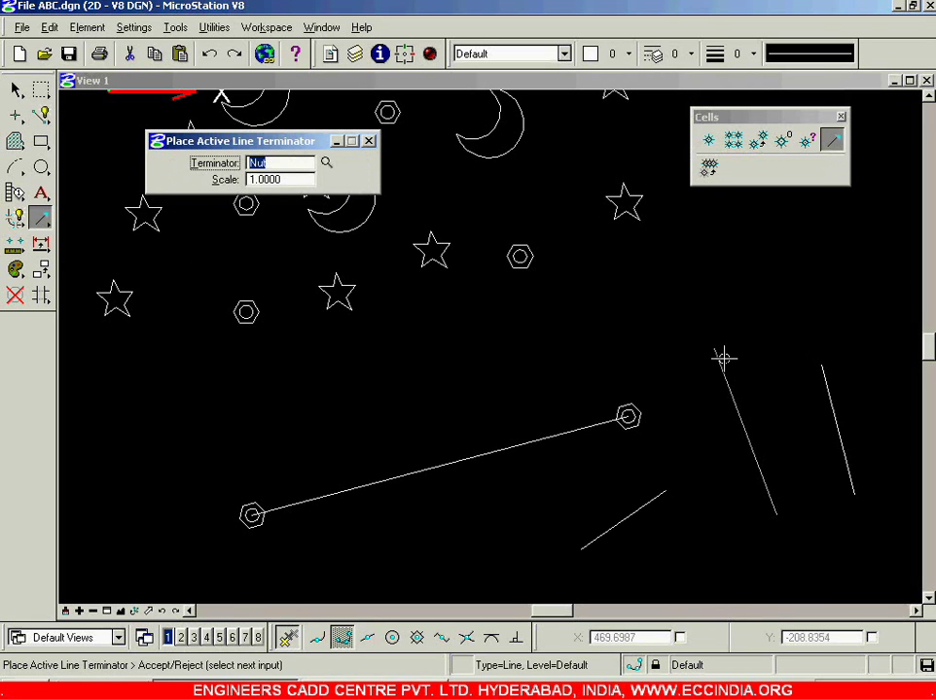
pyautogui.click(722, 359)
pyautogui.click(764, 478)
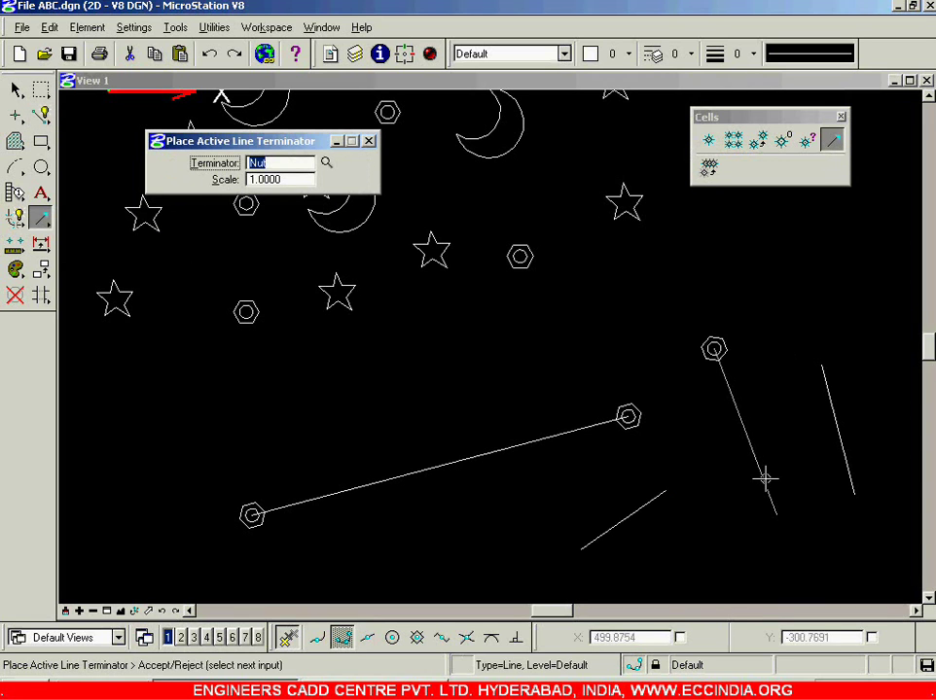
pyautogui.click(744, 544)
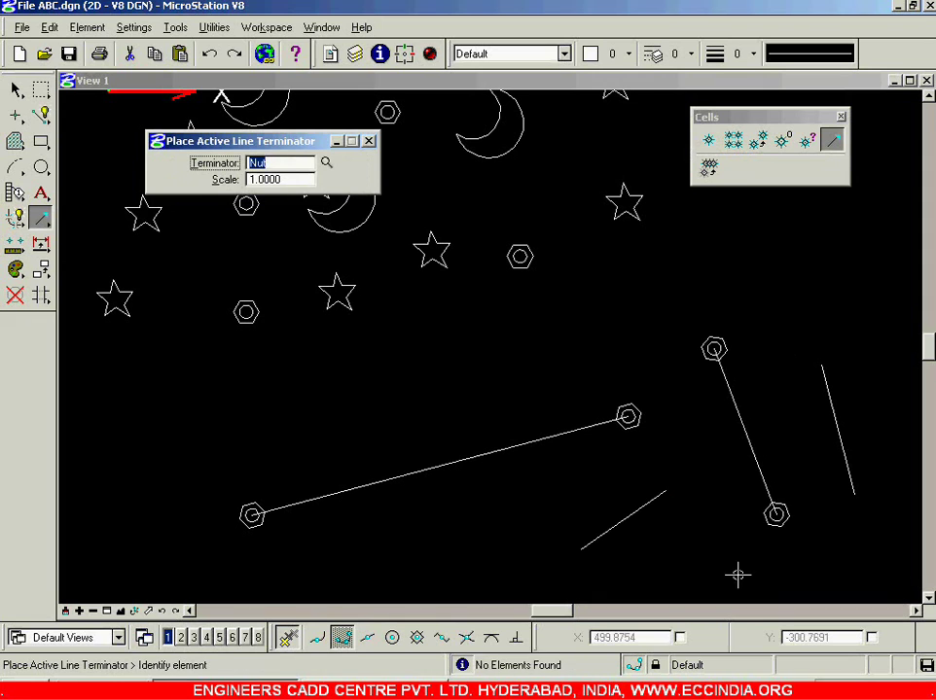
pyautogui.click(659, 496)
pyautogui.click(671, 471)
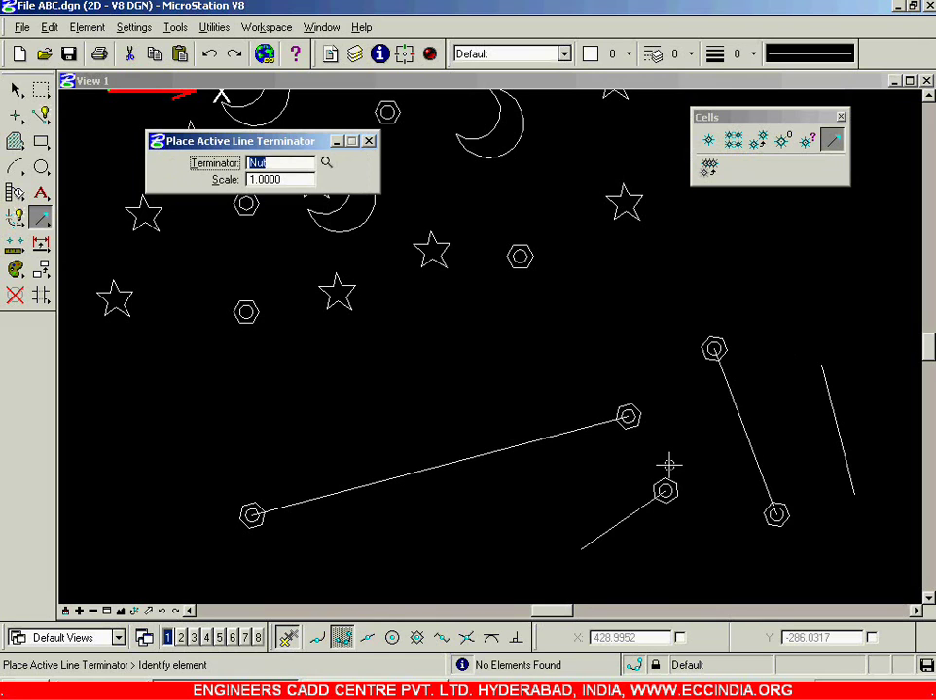
pyautogui.click(369, 142)
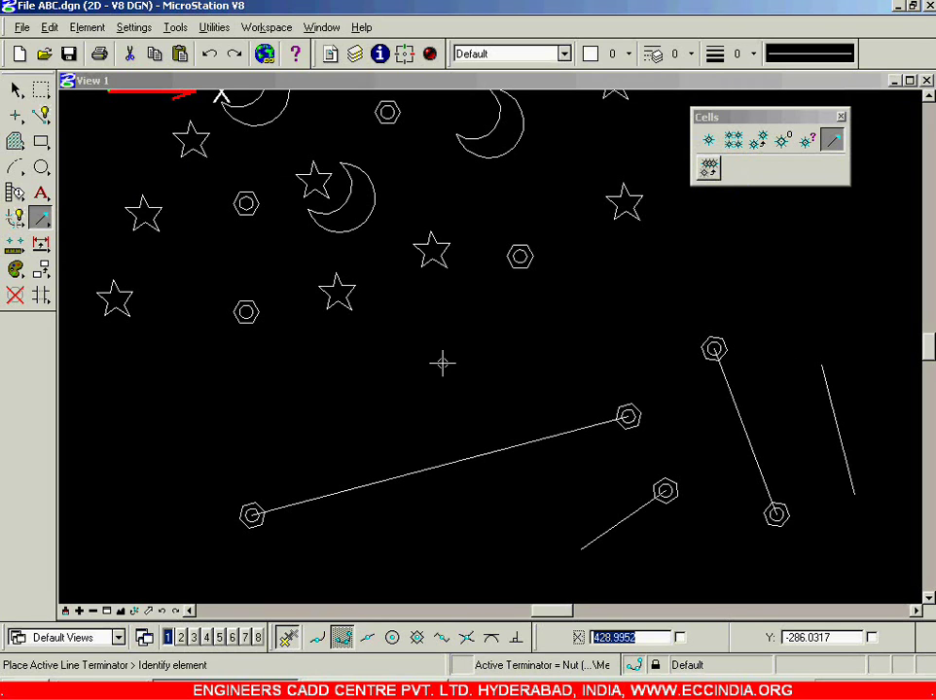
pyautogui.click(21, 88)
pyautogui.click(442, 326)
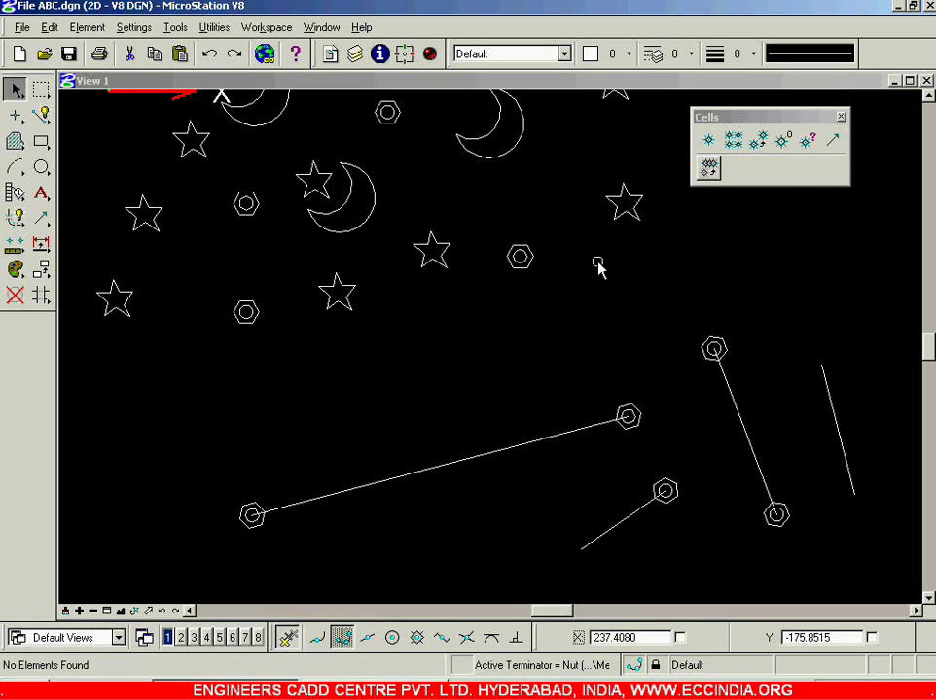